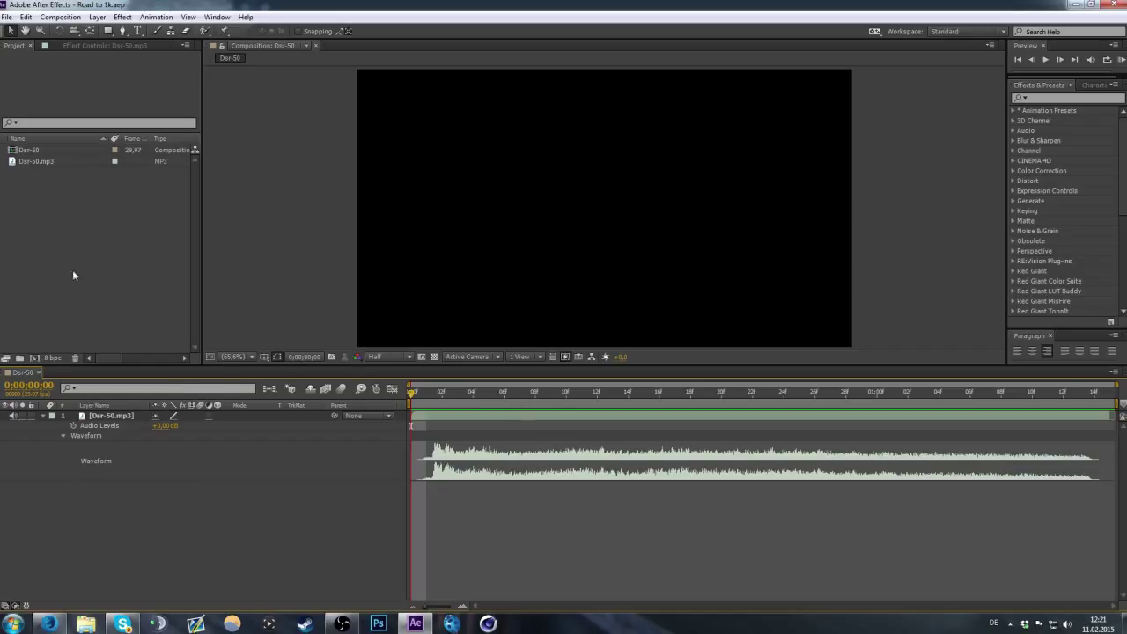
Select the Dsr-50.mp3 audio and play a preview to hear its silent lead-in
{"action": "left_click", "coordinate": [30, 153]}
{"action": "left_click", "coordinate": [31, 160]}
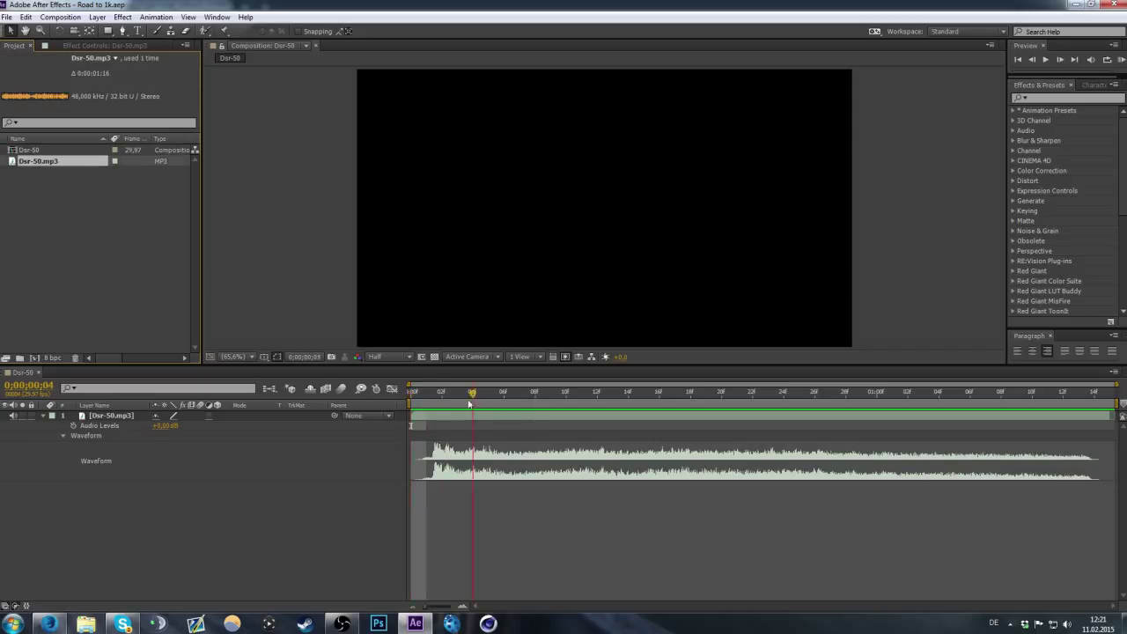
{"action": "left_click_drag", "start_coordinate": [415, 398], "coordinate": [412, 393]}
{"action": "left_click", "coordinate": [1122, 60]}
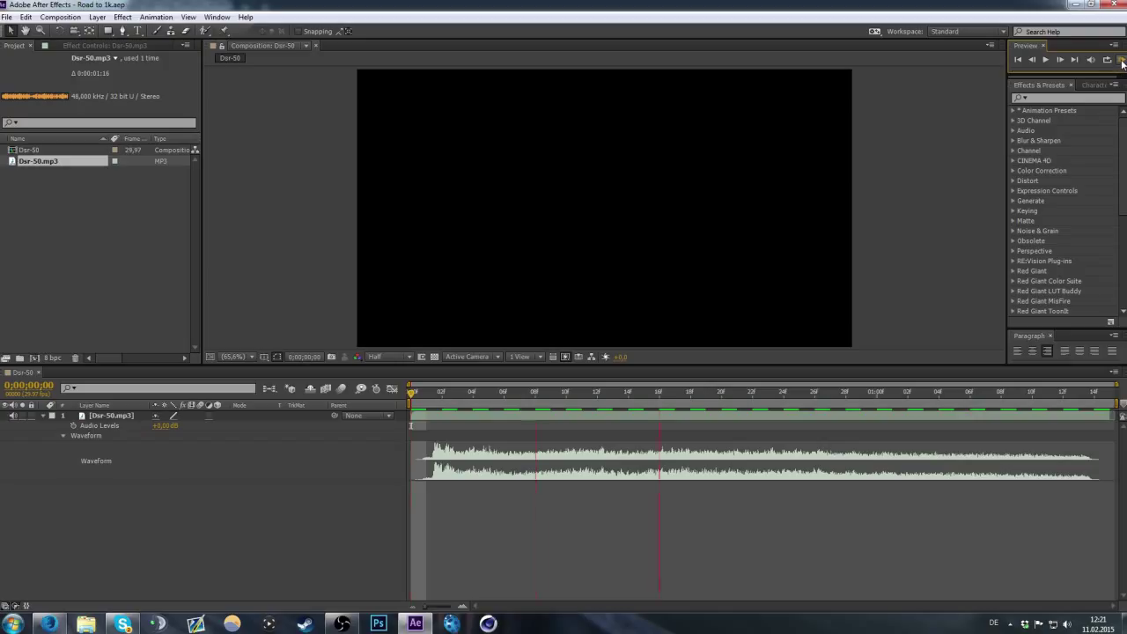
{"action": "left_click", "coordinate": [584, 482]}
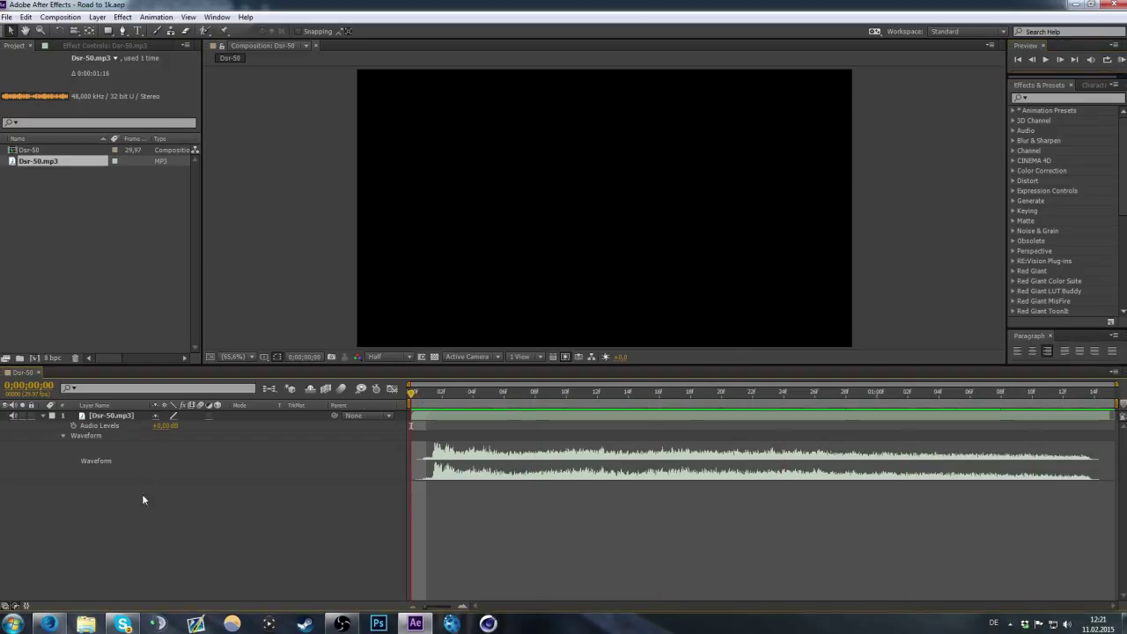
Show the Dsr-50.mp3 waveform and place the time marker where the sound begins
{"action": "left_click", "coordinate": [42, 414]}
{"action": "left_click", "coordinate": [114, 418]}
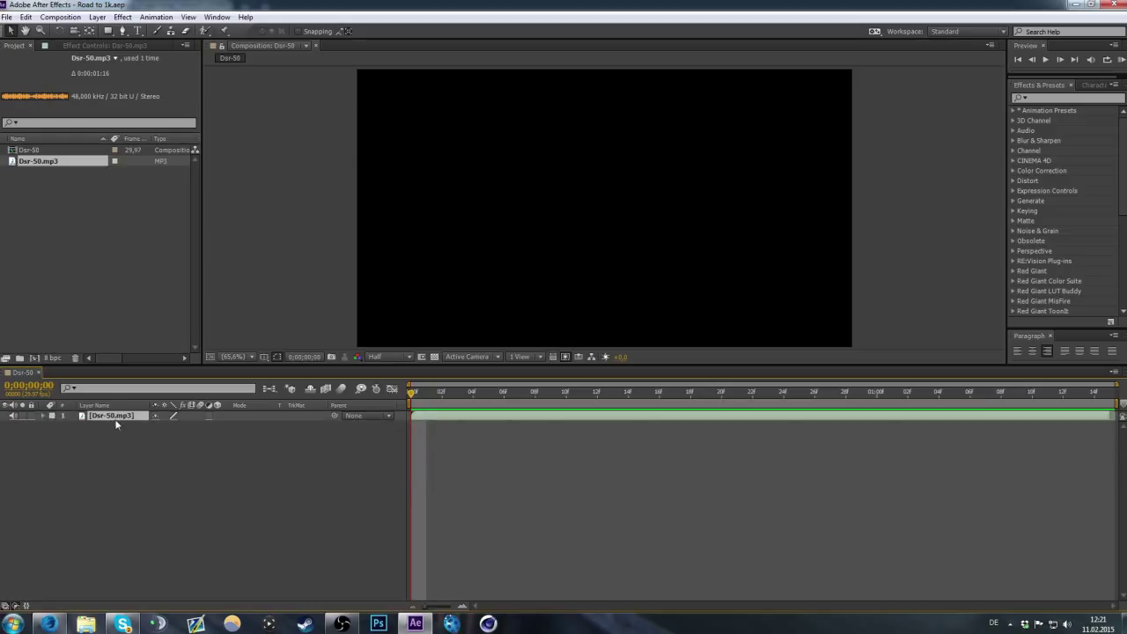
{"action": "key", "text": "l"}
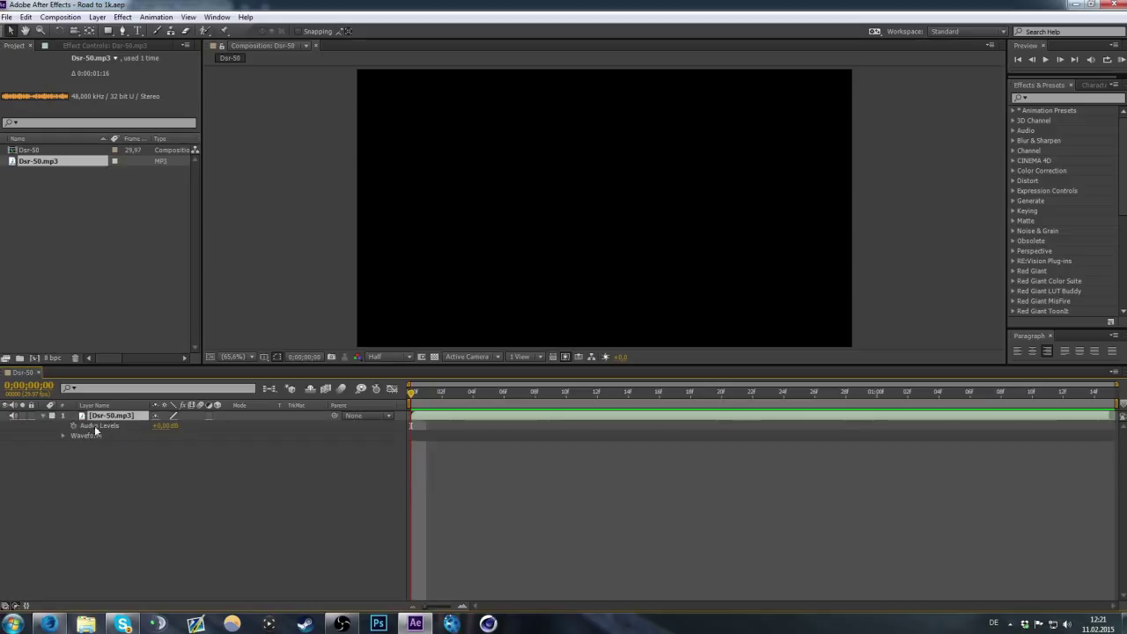
{"action": "left_click", "coordinate": [64, 435]}
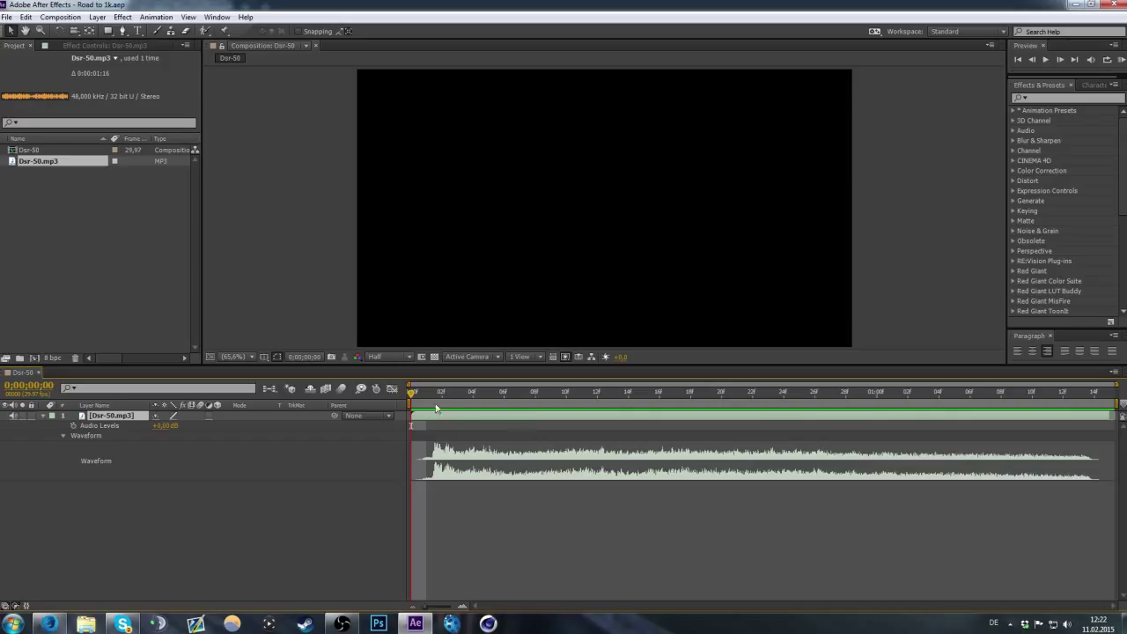
{"action": "mouse_move", "coordinate": [420, 391]}
{"action": "left_mouse_down"}
{"action": "mouse_move", "coordinate": [437, 395]}
{"action": "mouse_move", "coordinate": [445, 415]}
{"action": "mouse_move", "coordinate": [416, 418]}
{"action": "mouse_move", "coordinate": [443, 415]}
{"action": "left_mouse_up"}
Apply the Parametric EQ effect to the Dsr-50.mp3 layer
{"action": "key", "text": "Home"}
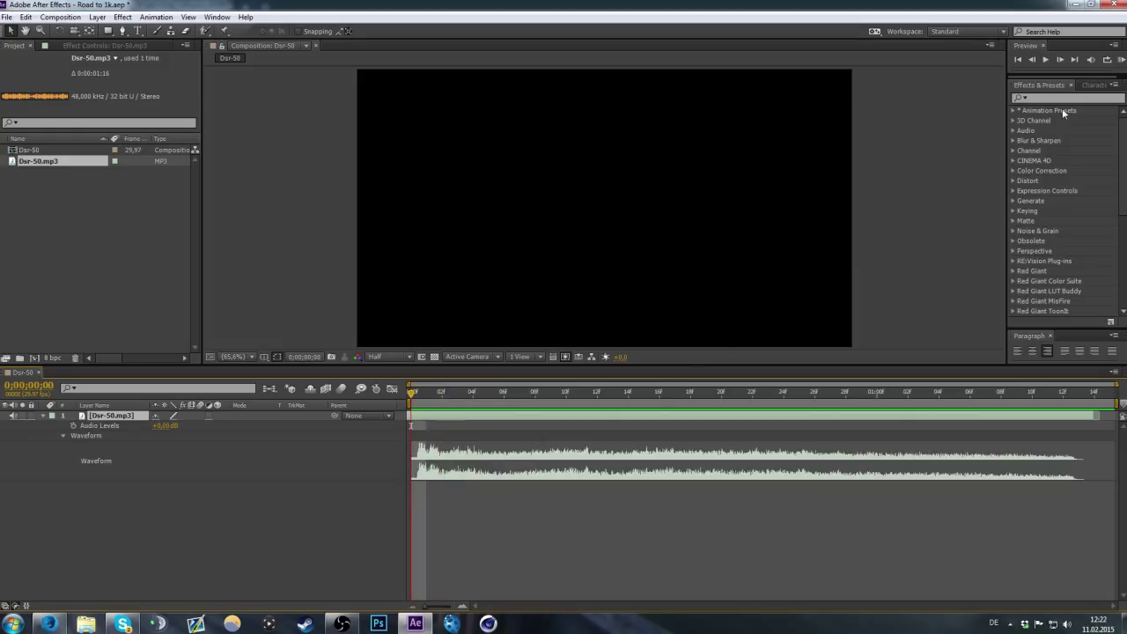
{"action": "left_click", "coordinate": [1063, 99]}
{"action": "type", "text": "eq"}
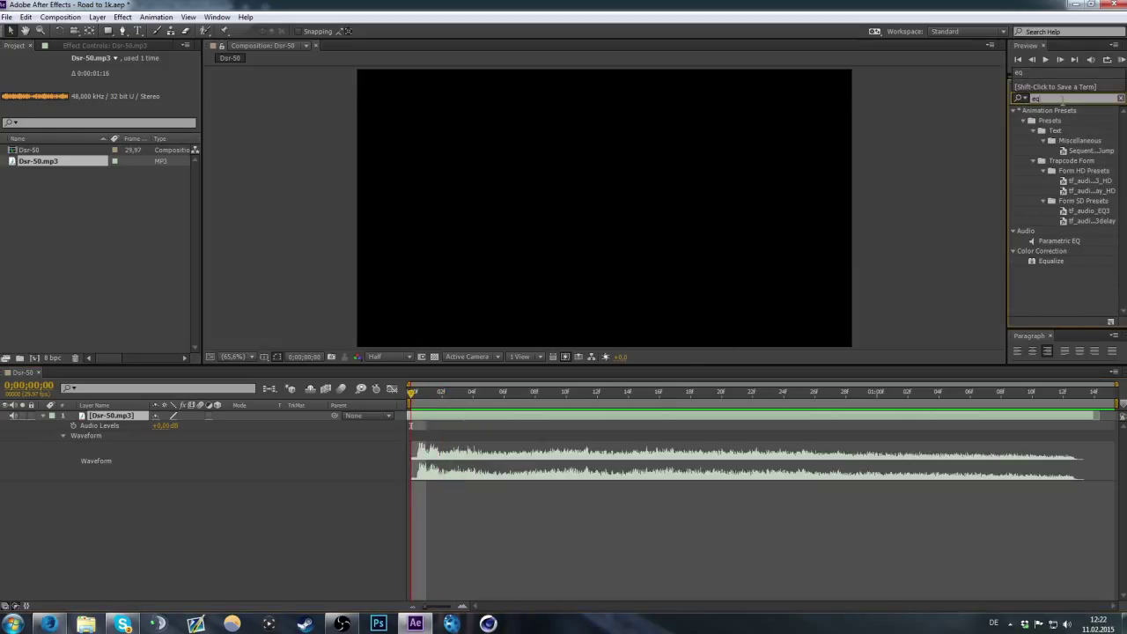
{"action": "left_click", "coordinate": [1059, 241]}
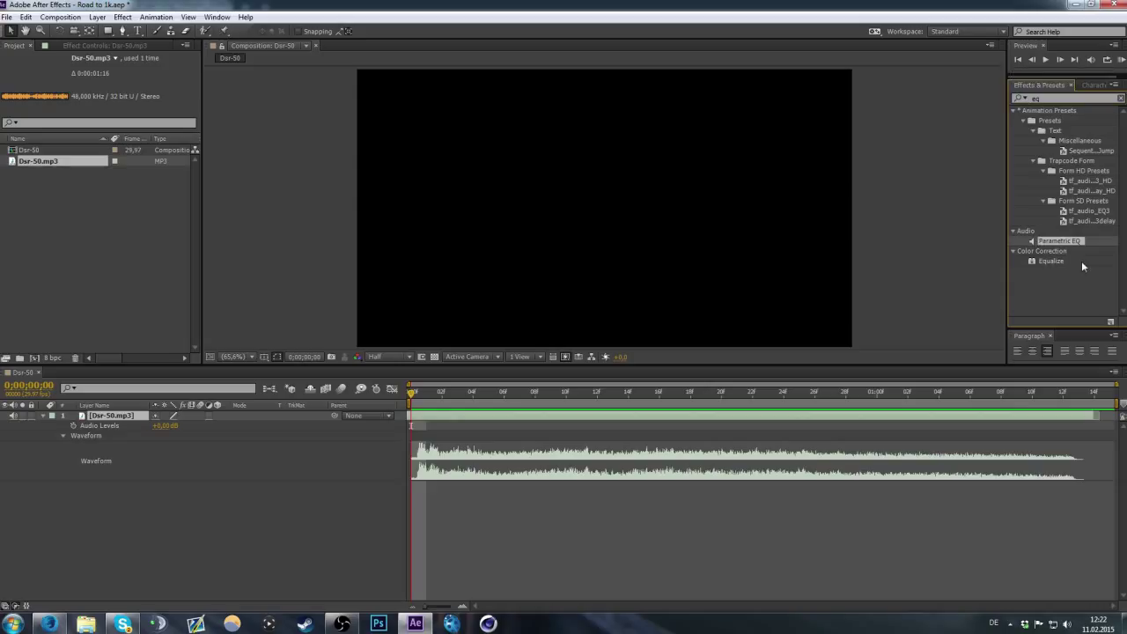
{"action": "double_click", "coordinate": [1059, 243]}
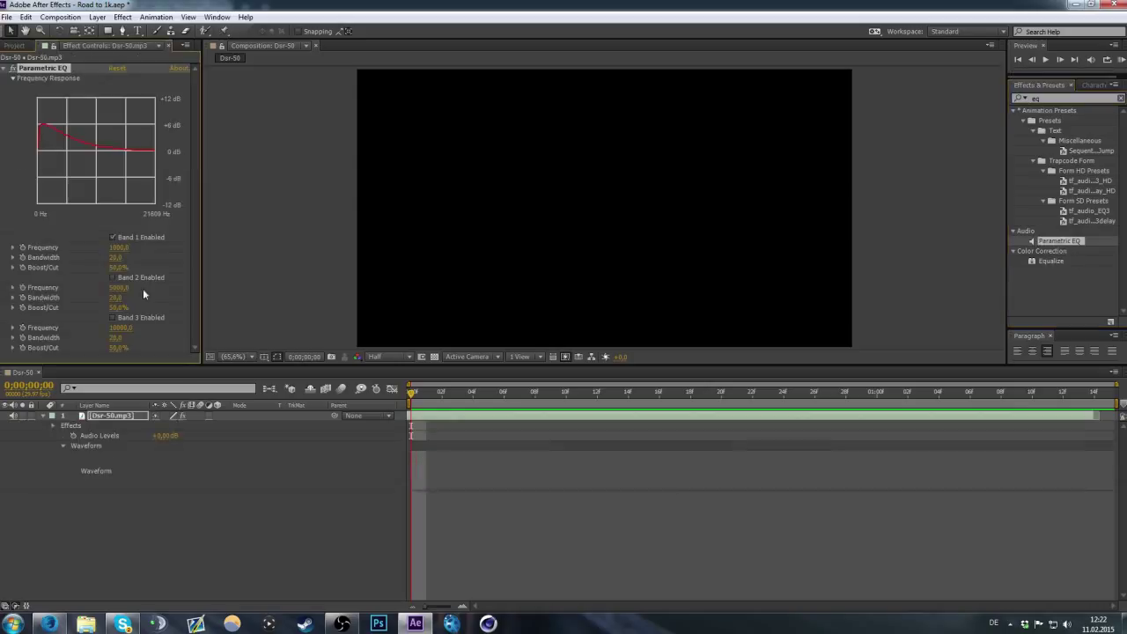
{"action": "left_click", "coordinate": [181, 506]}
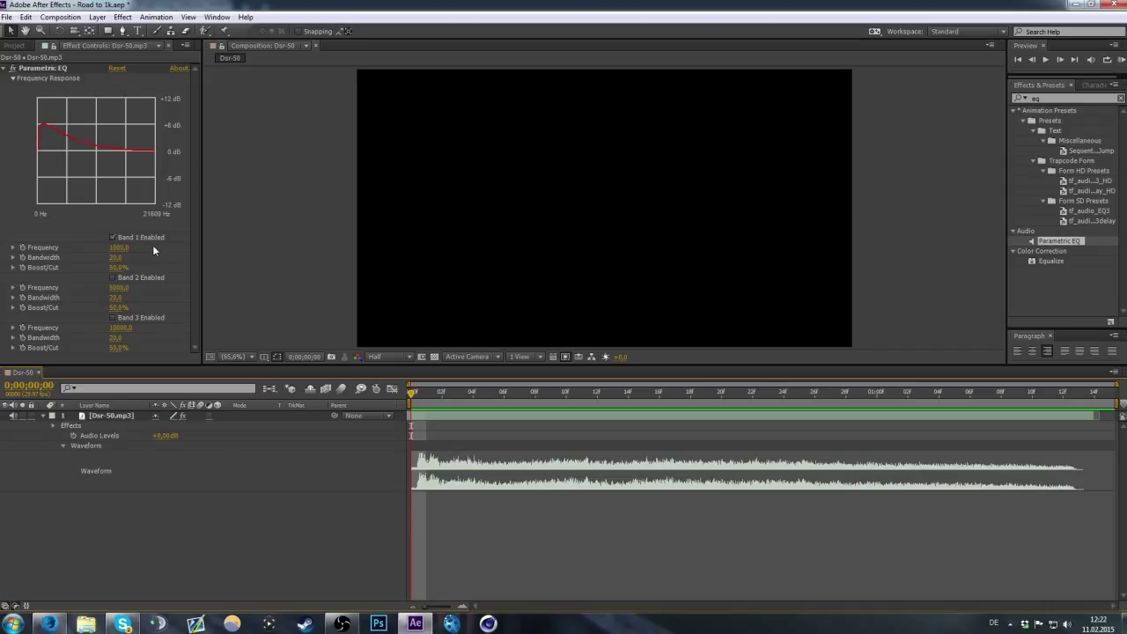
Enable EQ bands 2 and 3 and set each Boost/Cut to 80
{"action": "left_click", "coordinate": [113, 277]}
{"action": "left_click", "coordinate": [112, 317]}
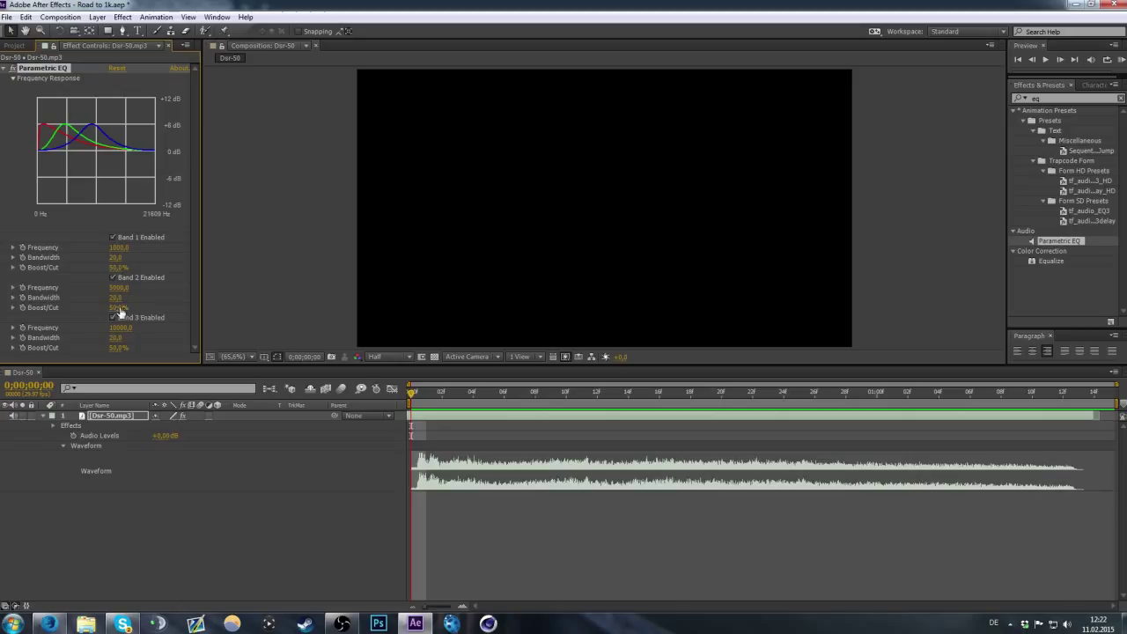
{"action": "left_click", "coordinate": [115, 307]}
{"action": "type", "text": "80"}
{"action": "key", "text": "Return"}
{"action": "left_click", "coordinate": [119, 347]}
{"action": "type", "text": "80"}
{"action": "key", "text": "Return"}
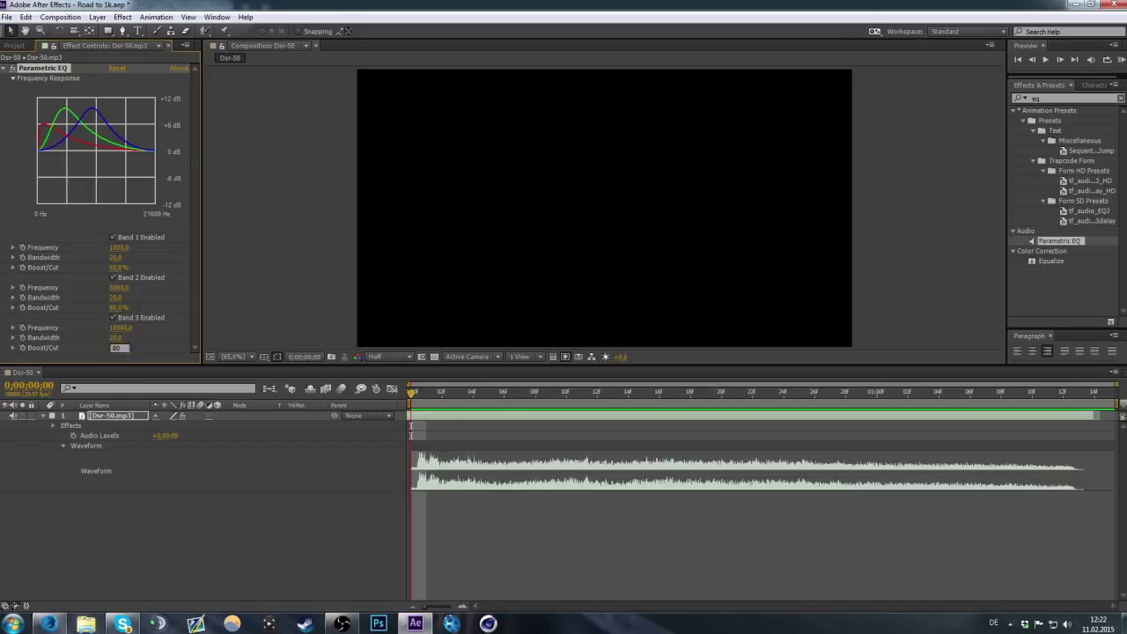
Set the Dsr-50.mp3 Audio Levels to -20 dB and clear the effects search
{"action": "left_click", "coordinate": [336, 509]}
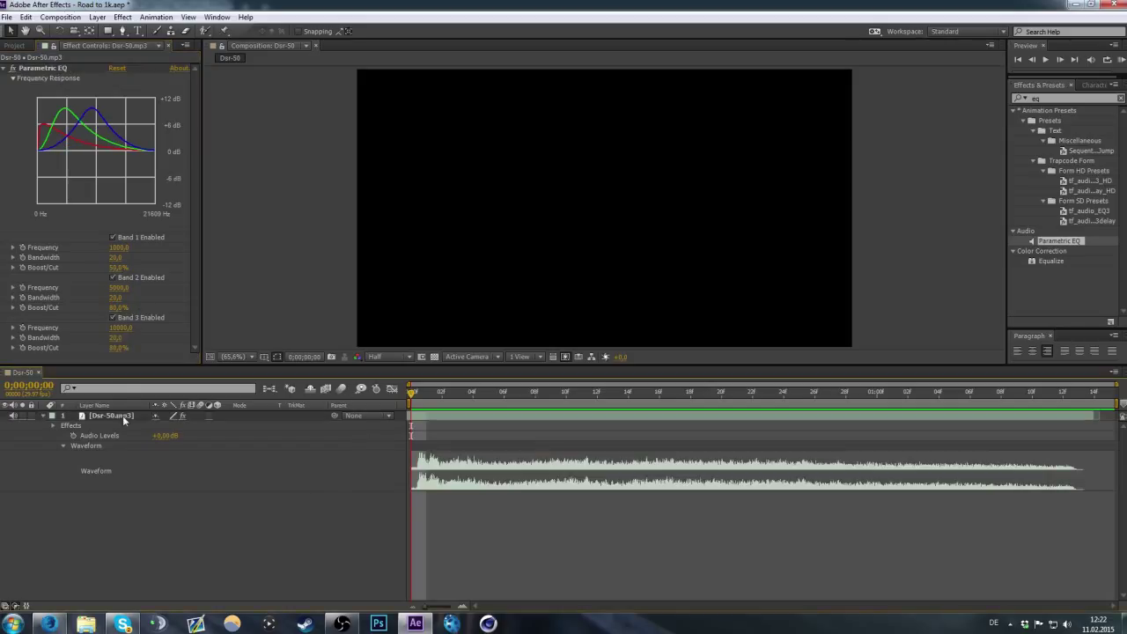
{"action": "left_click", "coordinate": [174, 433]}
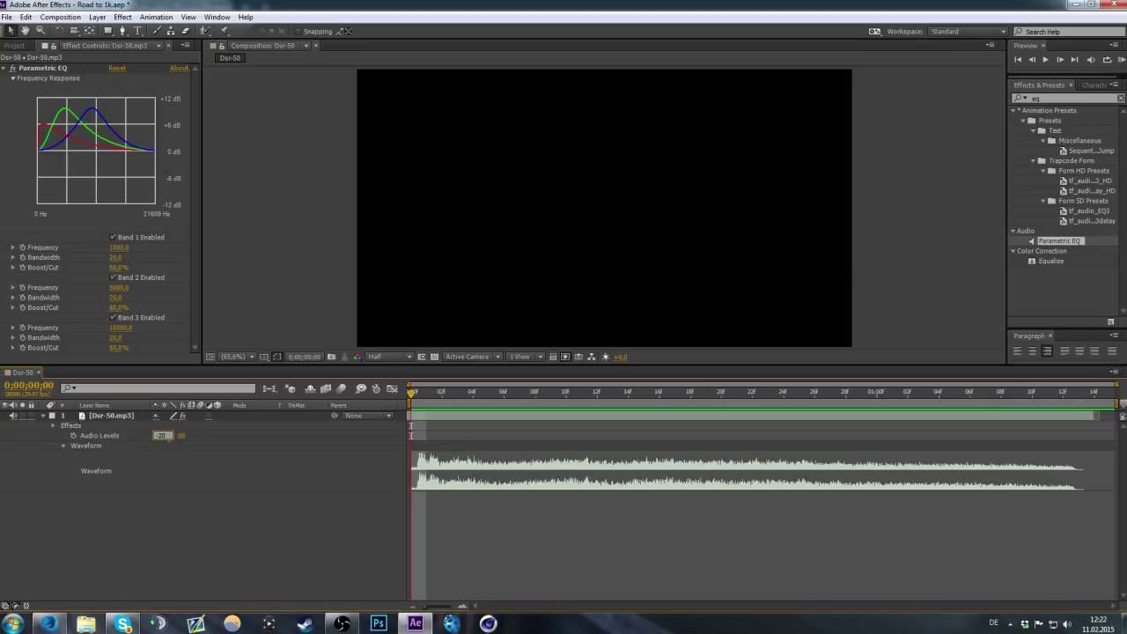
{"action": "key", "text": "Return"}
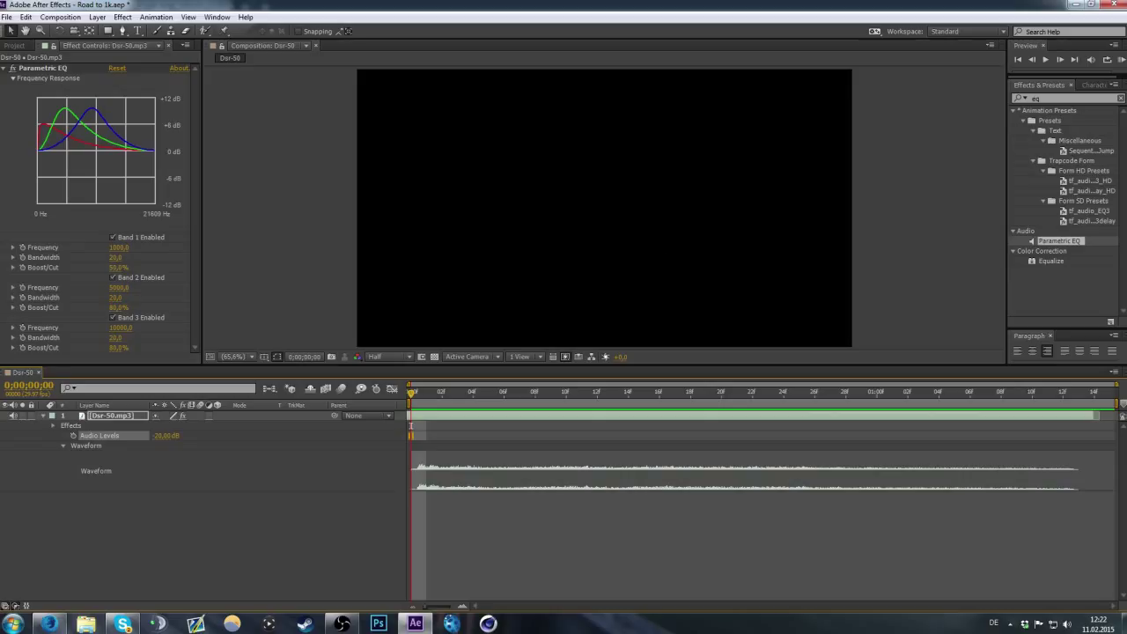
{"action": "left_click", "coordinate": [1120, 98]}
Preview the equalized audio, then apply Bass & Treble to Dsr-50.mp3
{"action": "left_click", "coordinate": [187, 503]}
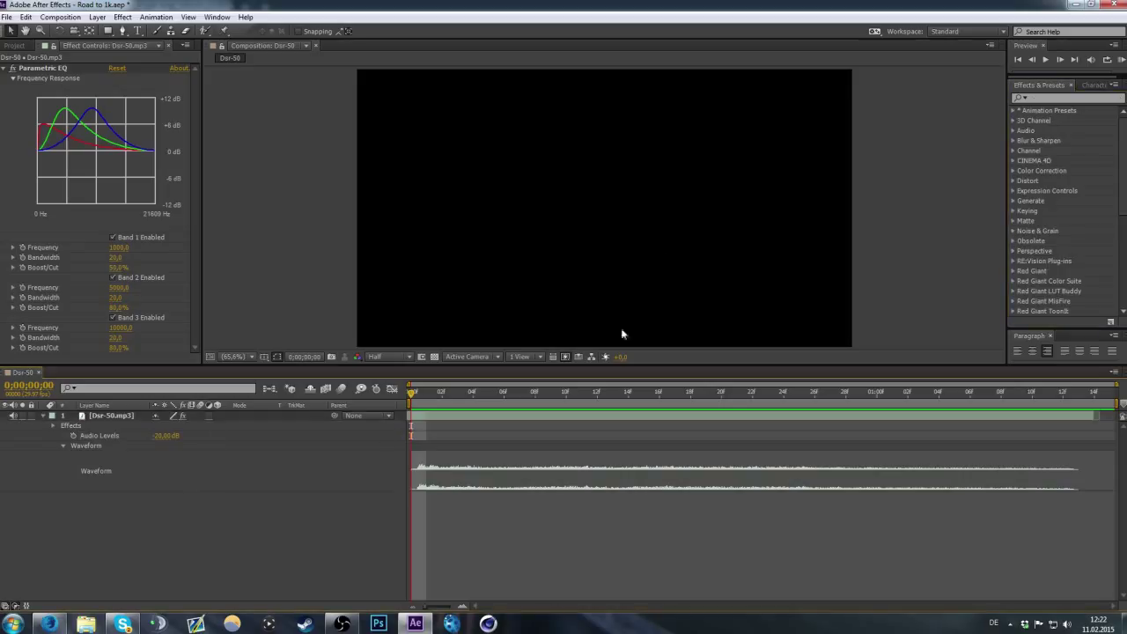
{"action": "left_click", "coordinate": [1118, 60]}
{"action": "left_click", "coordinate": [1065, 96]}
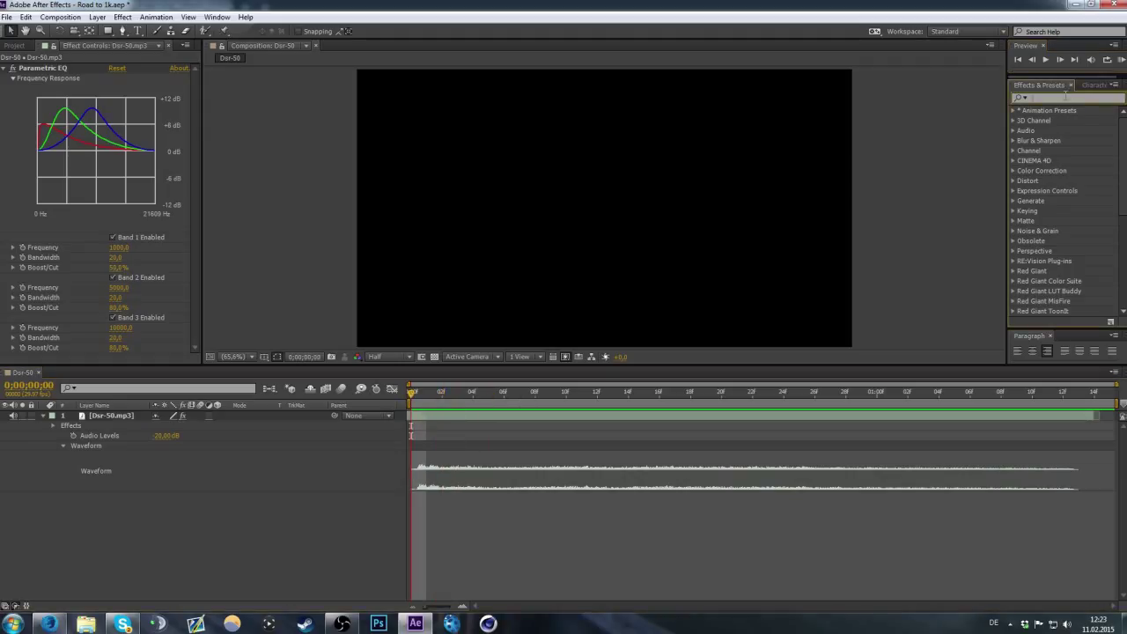
{"action": "type", "text": "bass"}
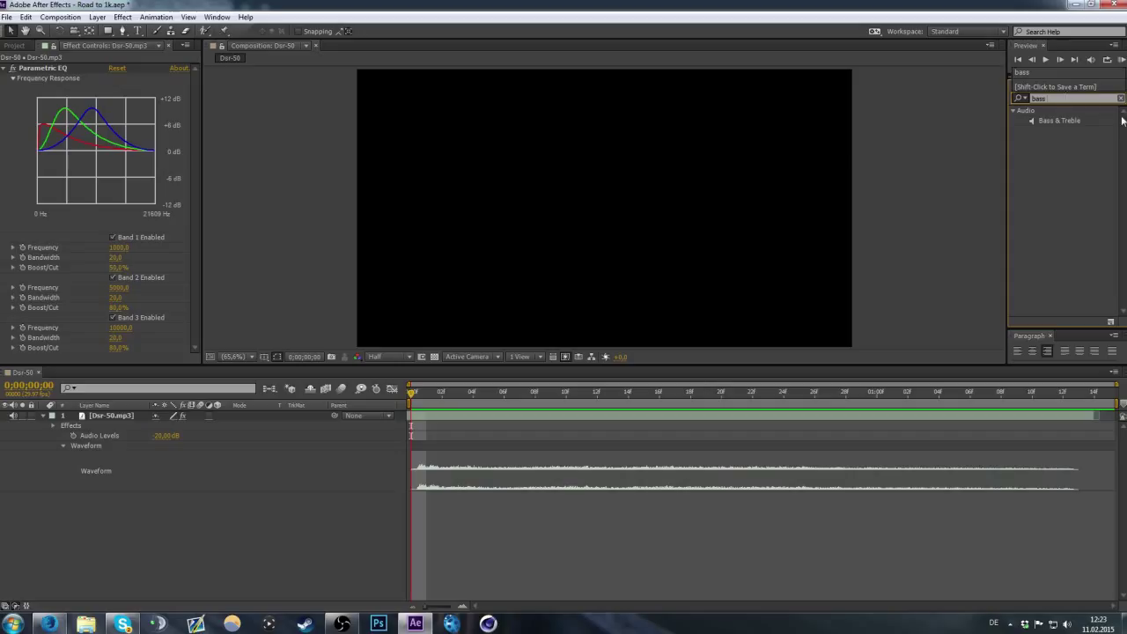
{"action": "left_click", "coordinate": [1032, 157]}
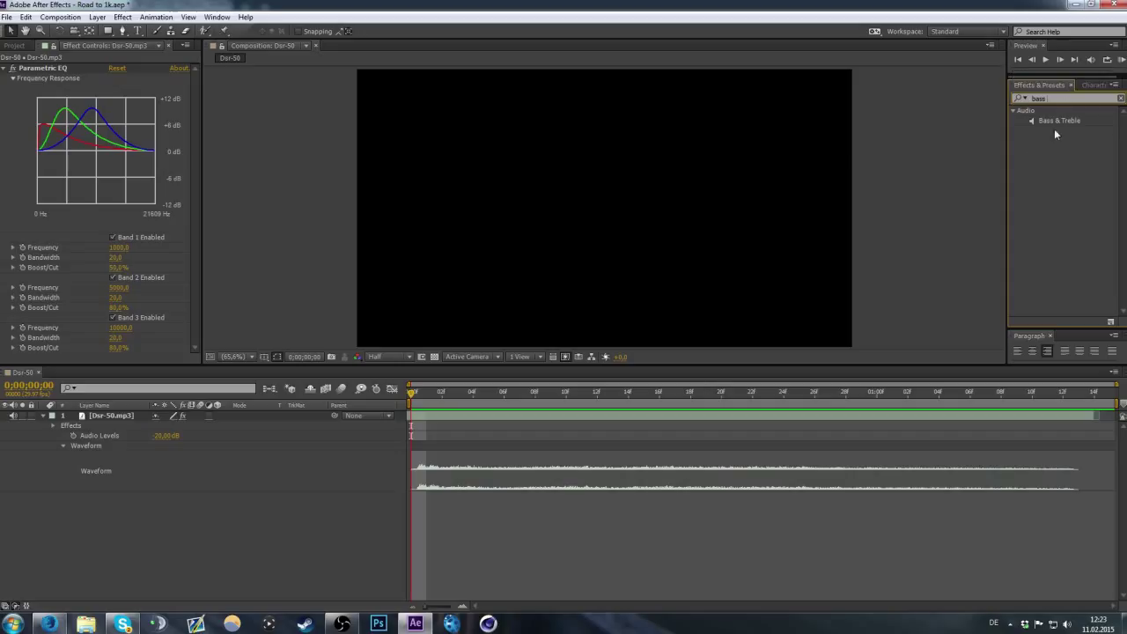
{"action": "left_click_drag", "start_coordinate": [1058, 123], "coordinate": [713, 415]}
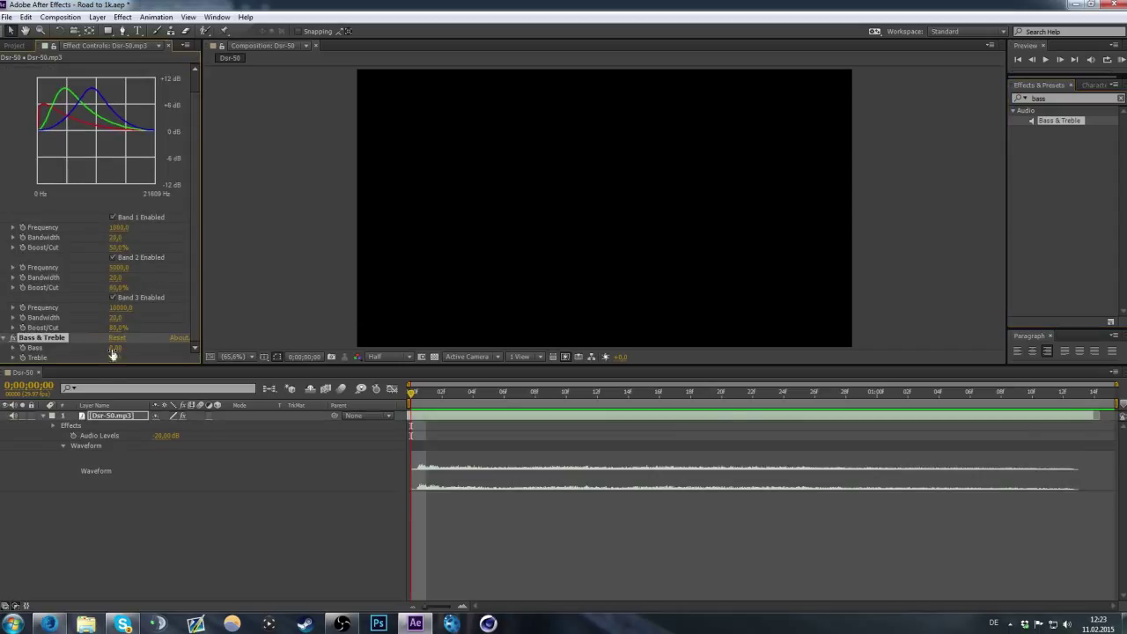
Set Bass to 47 and Treble to -69, then preview the result
{"action": "mouse_move", "coordinate": [115, 348]}
{"action": "left_mouse_down"}
{"action": "mouse_move", "coordinate": [163, 347]}
{"action": "mouse_move", "coordinate": [65, 358]}
{"action": "mouse_move", "coordinate": [75, 357]}
{"action": "left_mouse_up"}
{"action": "left_click", "coordinate": [1121, 62]}
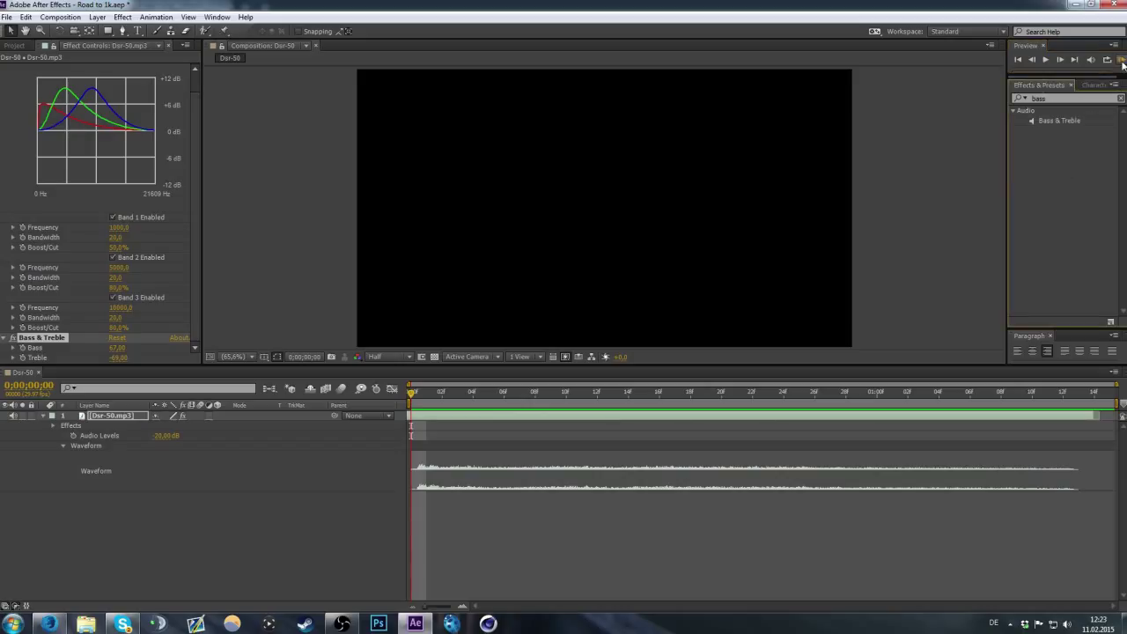
{"action": "left_click", "coordinate": [1122, 63]}
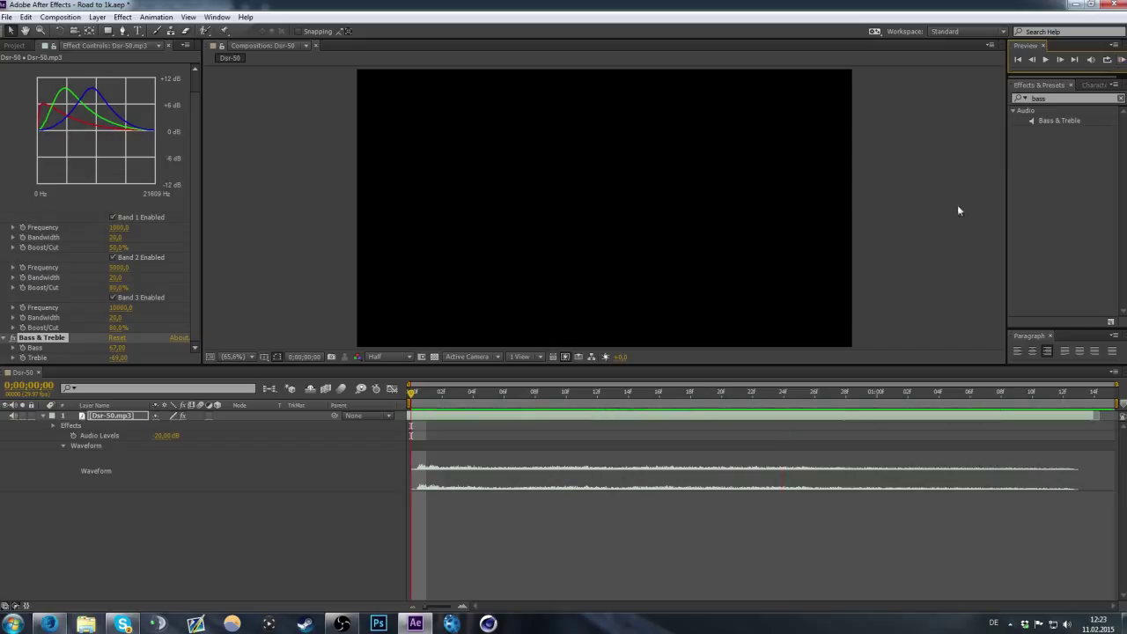
Turn on Time Remapping for the Dsr-50.mp3 layer with Ctrl+Alt+T
{"action": "left_click", "coordinate": [663, 498]}
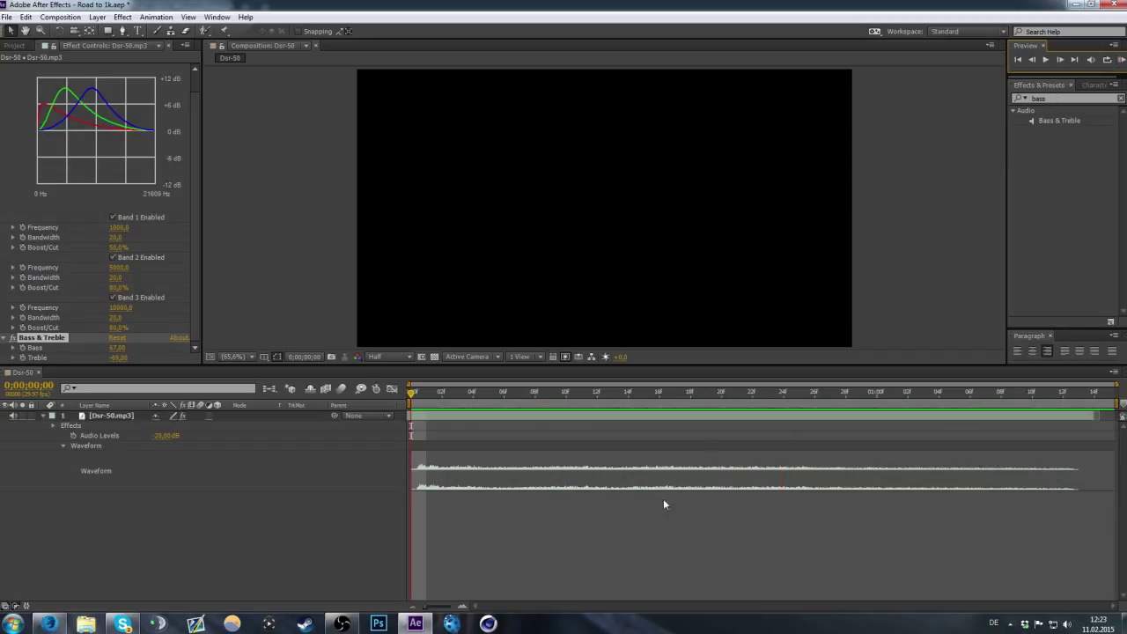
{"action": "left_click", "coordinate": [447, 416]}
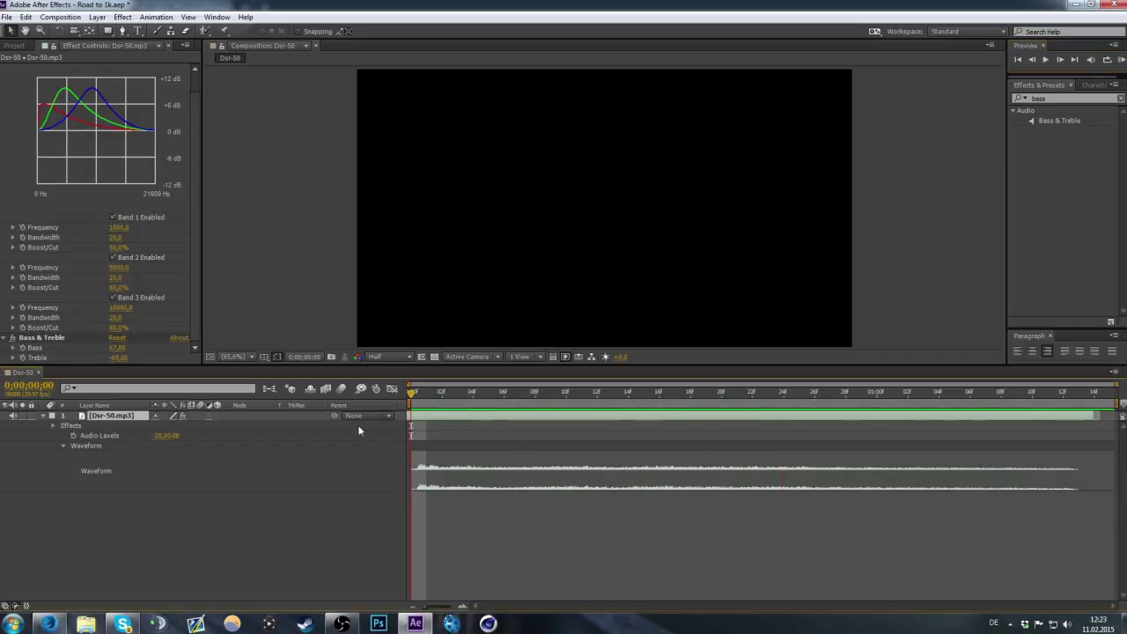
{"action": "key", "text": "ctrl+alt+t"}
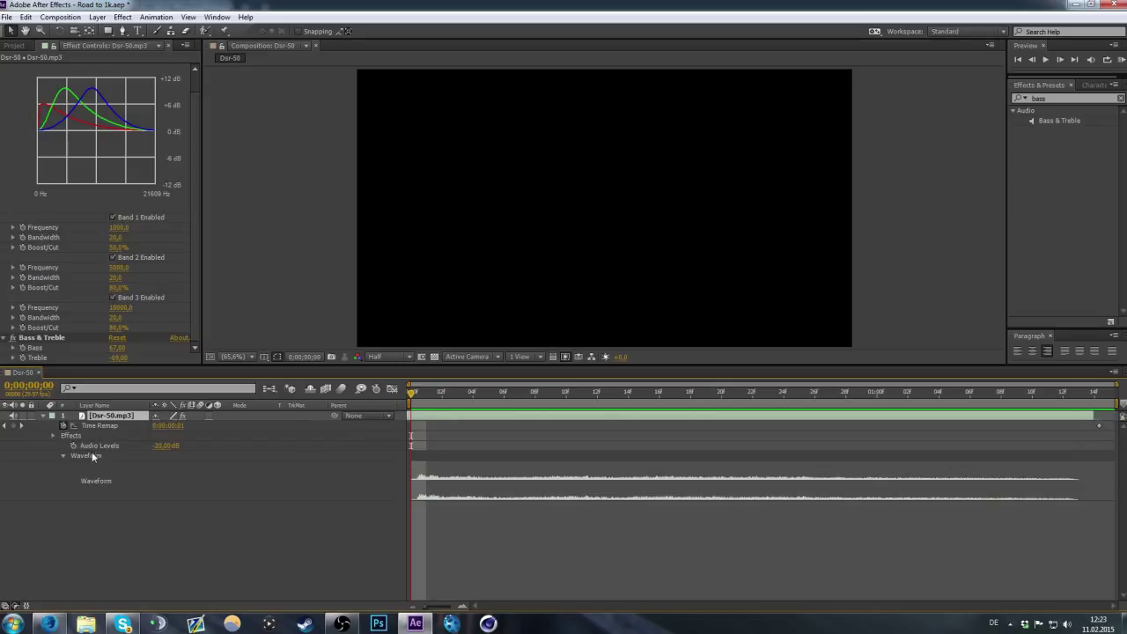
{"action": "left_click", "coordinate": [98, 17]}
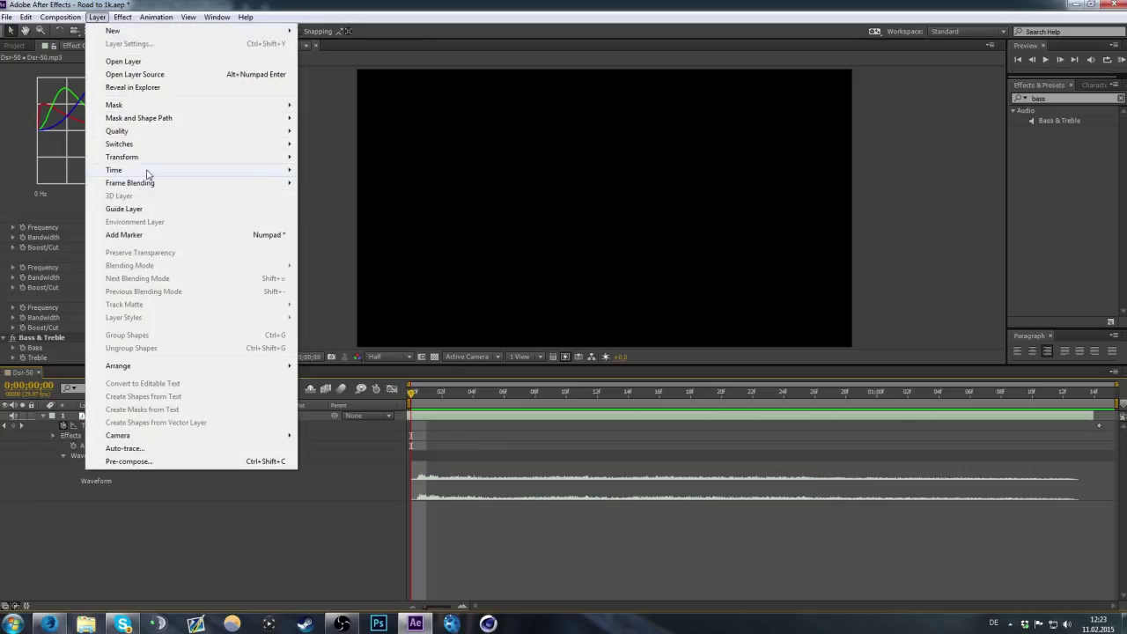
{"action": "mouse_move", "coordinate": [150, 171]}
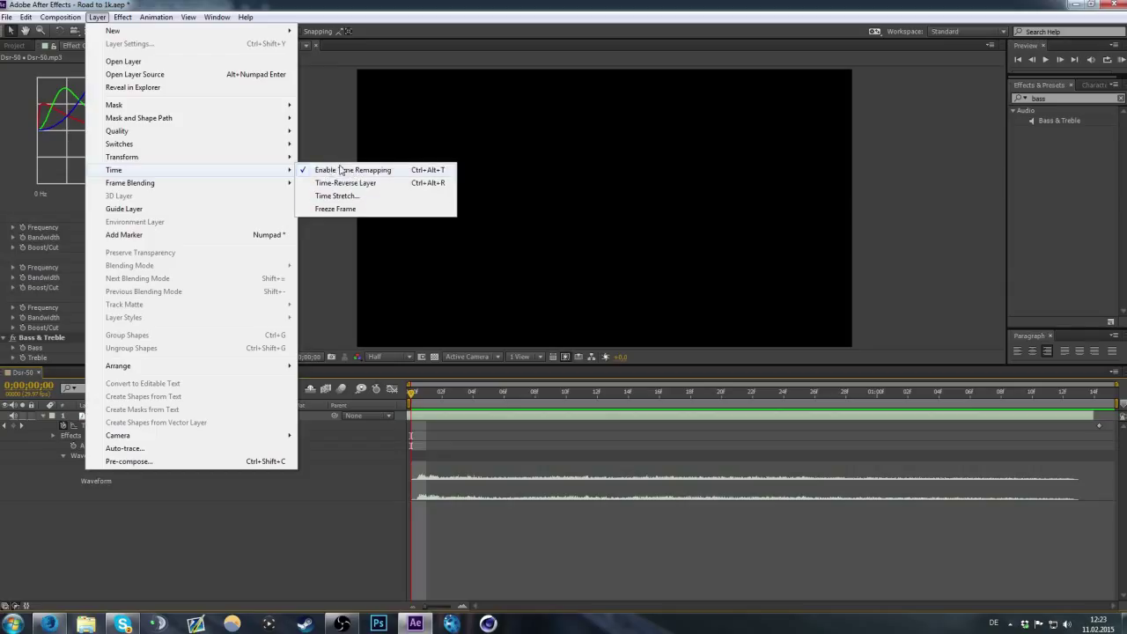
{"action": "left_click", "coordinate": [331, 150]}
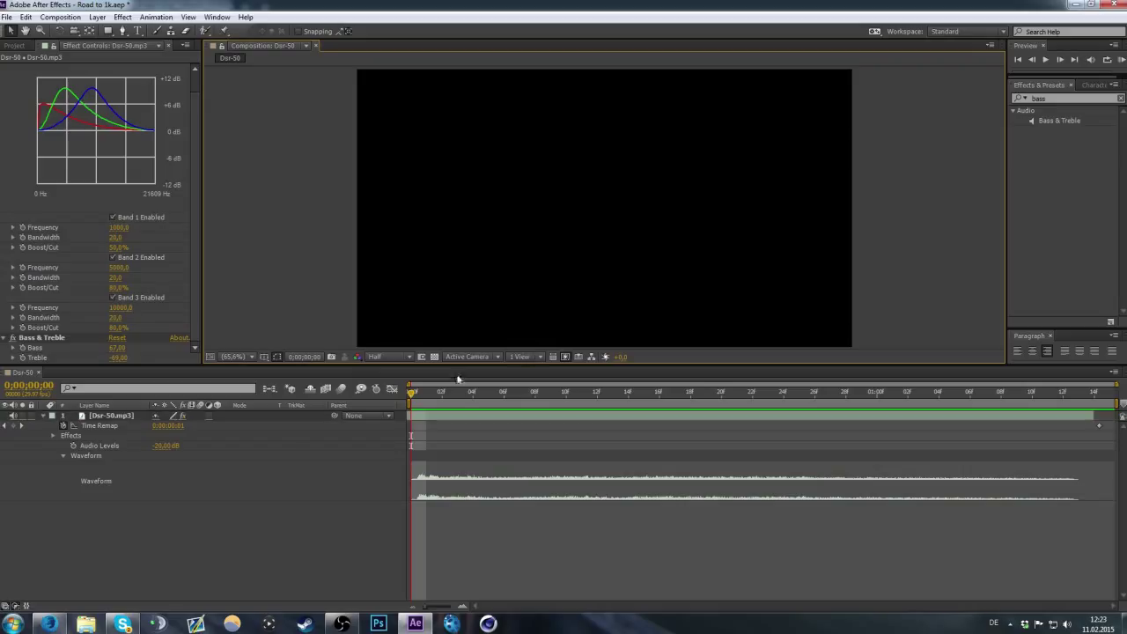
Add a Time Remap keyframe near 1;01, shift it later, and preview
{"action": "left_click", "coordinate": [443, 415]}
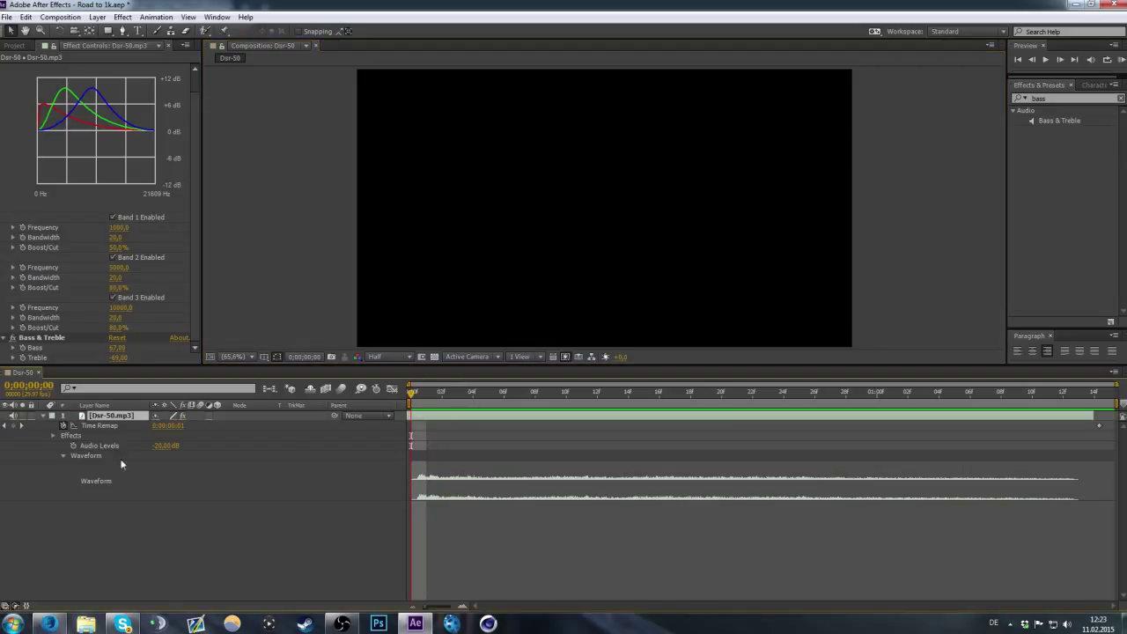
{"action": "left_click", "coordinate": [17, 427]}
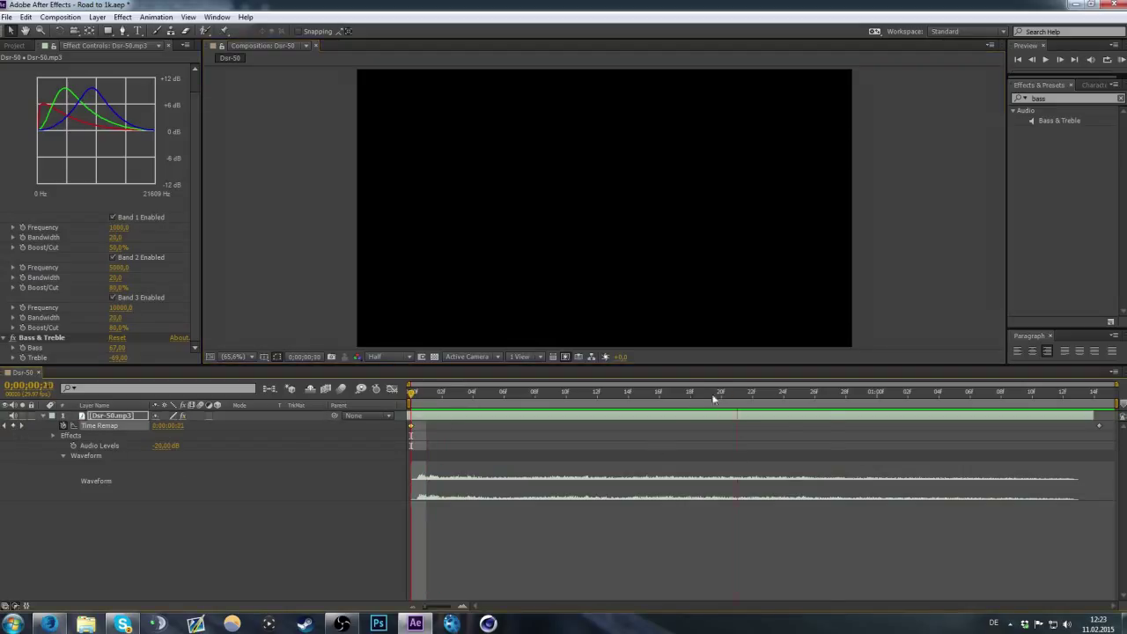
{"action": "left_click_drag", "start_coordinate": [833, 394], "coordinate": [891, 396]}
{"action": "left_click", "coordinate": [13, 425]}
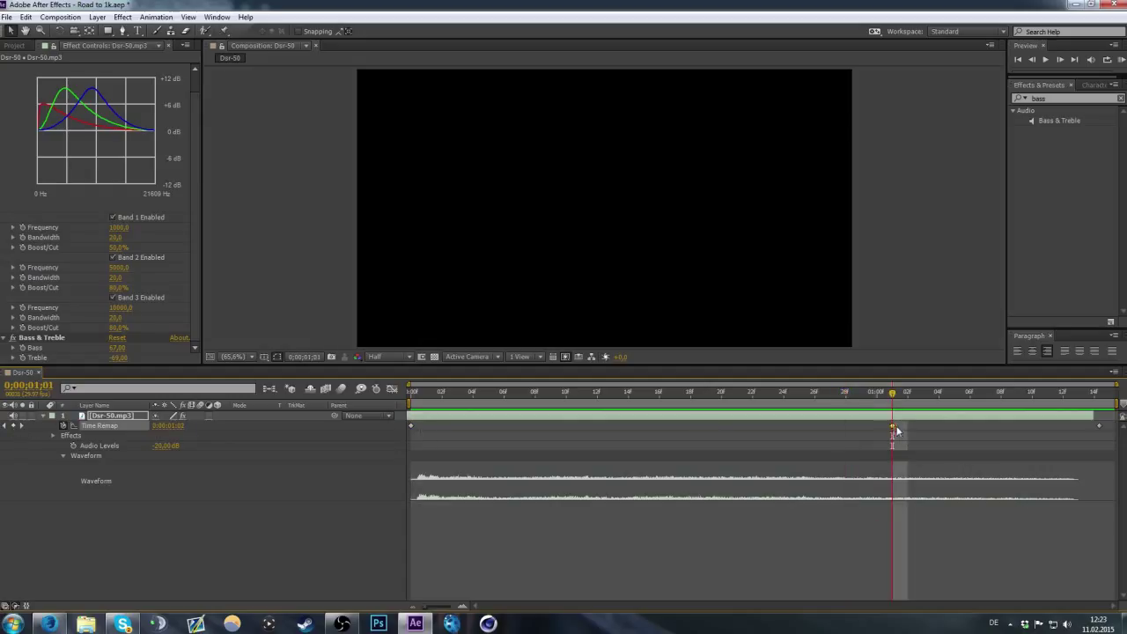
{"action": "left_click_drag", "start_coordinate": [891, 427], "coordinate": [988, 429]}
{"action": "left_click_drag", "start_coordinate": [853, 397], "coordinate": [410, 397]}
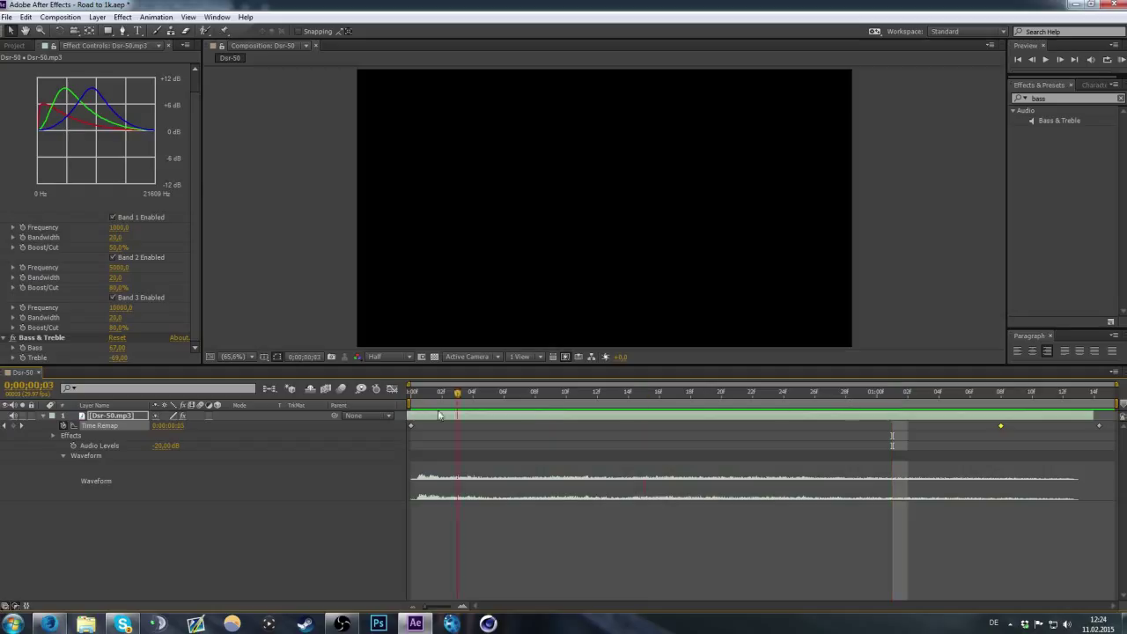
{"action": "left_click", "coordinate": [1120, 59]}
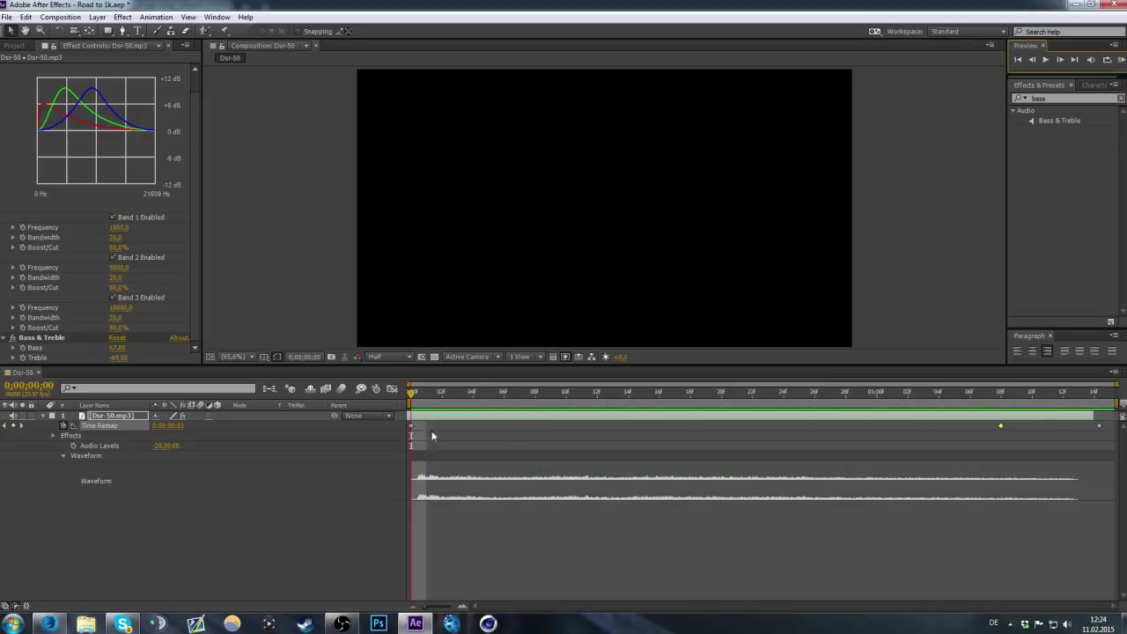
{"action": "left_click", "coordinate": [388, 428]}
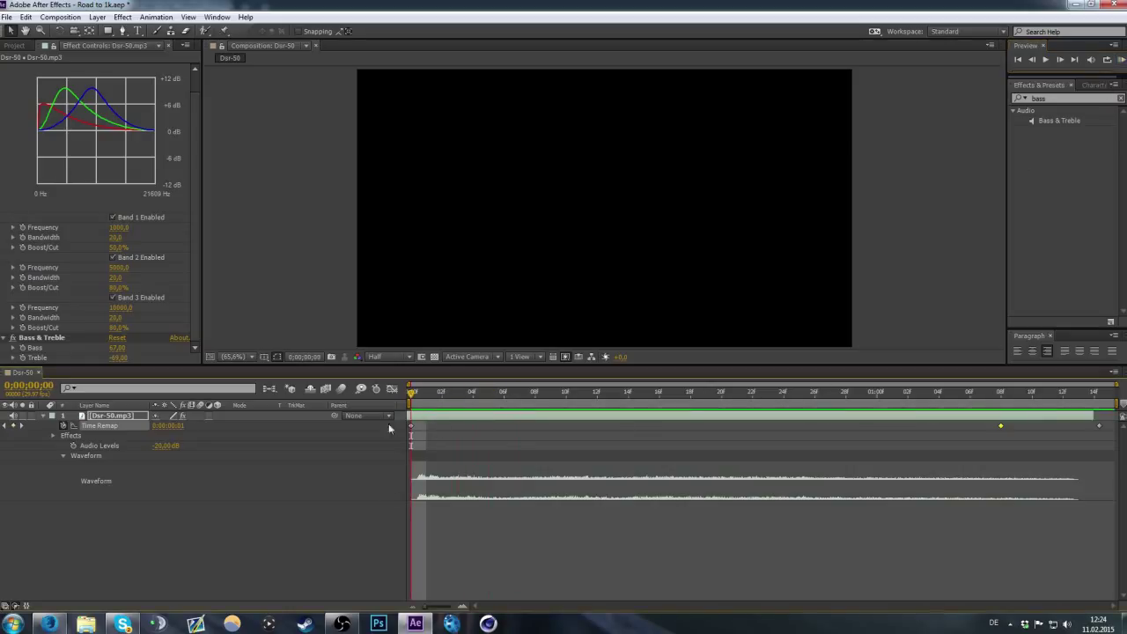
Preview again, then set a -20 dB Audio Levels keyframe at frame 21
{"action": "left_click", "coordinate": [211, 555]}
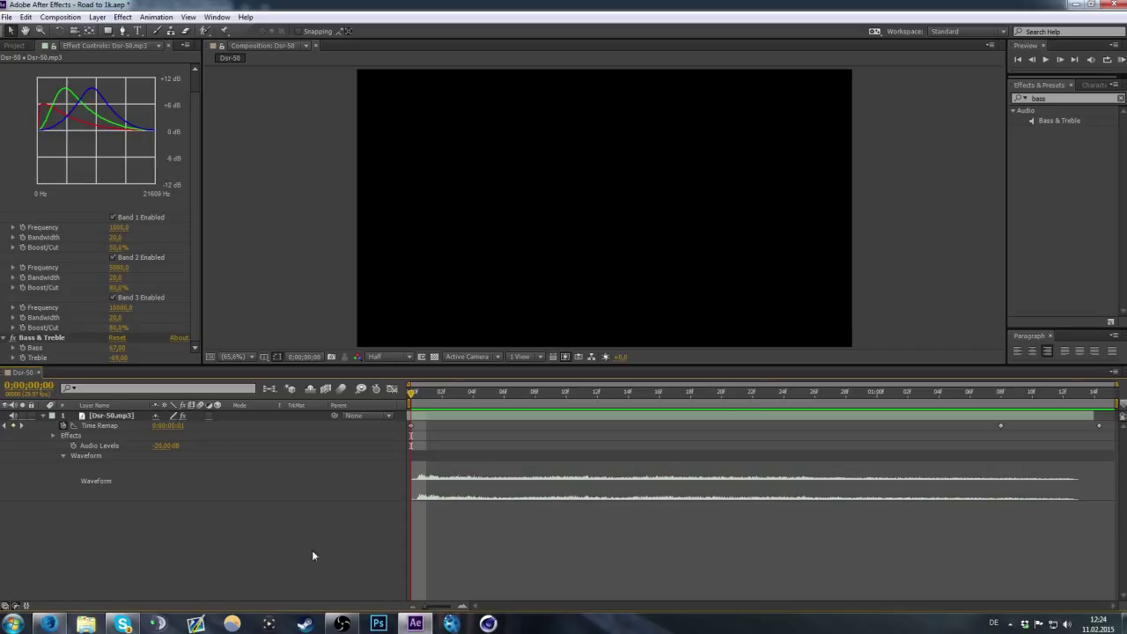
{"action": "left_click", "coordinate": [1122, 60]}
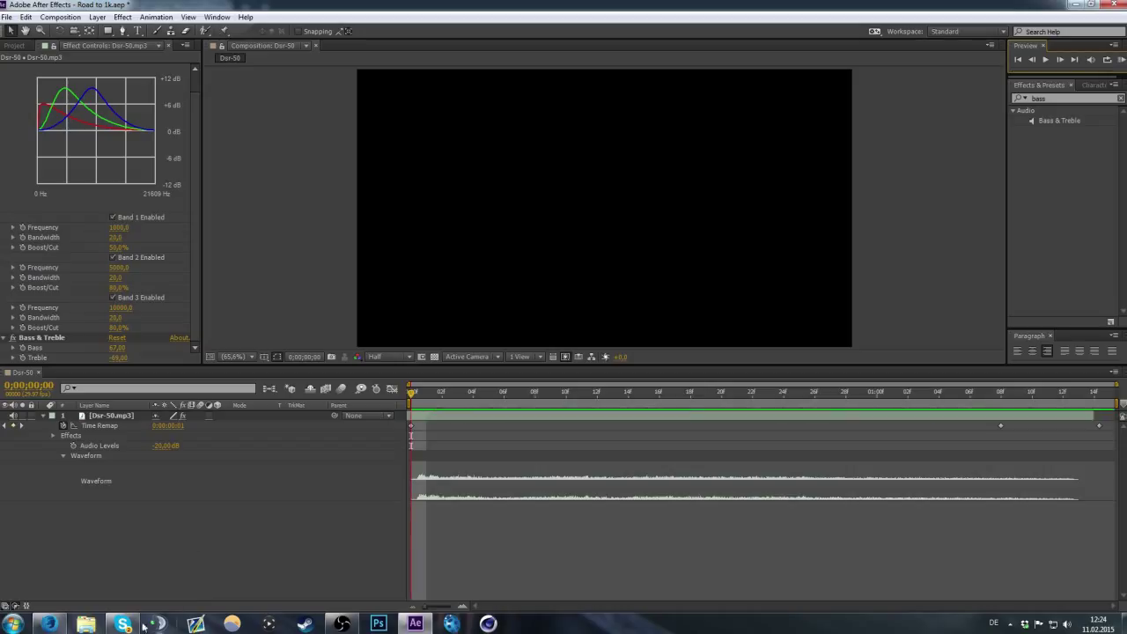
{"action": "mouse_move", "coordinate": [139, 625]}
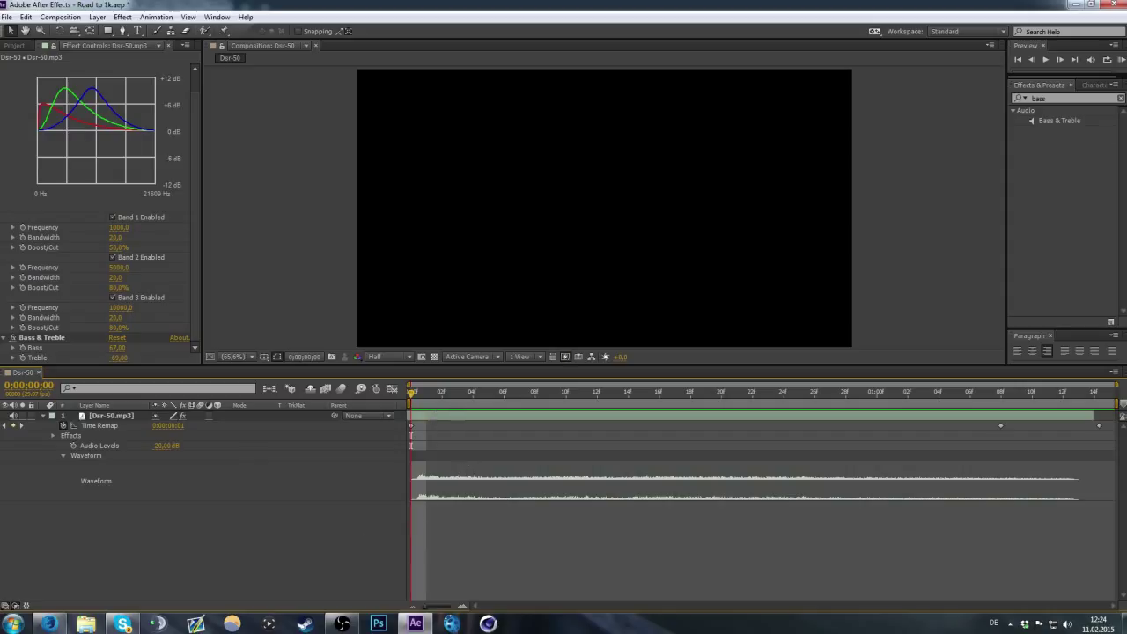
{"action": "left_click", "coordinate": [1122, 63]}
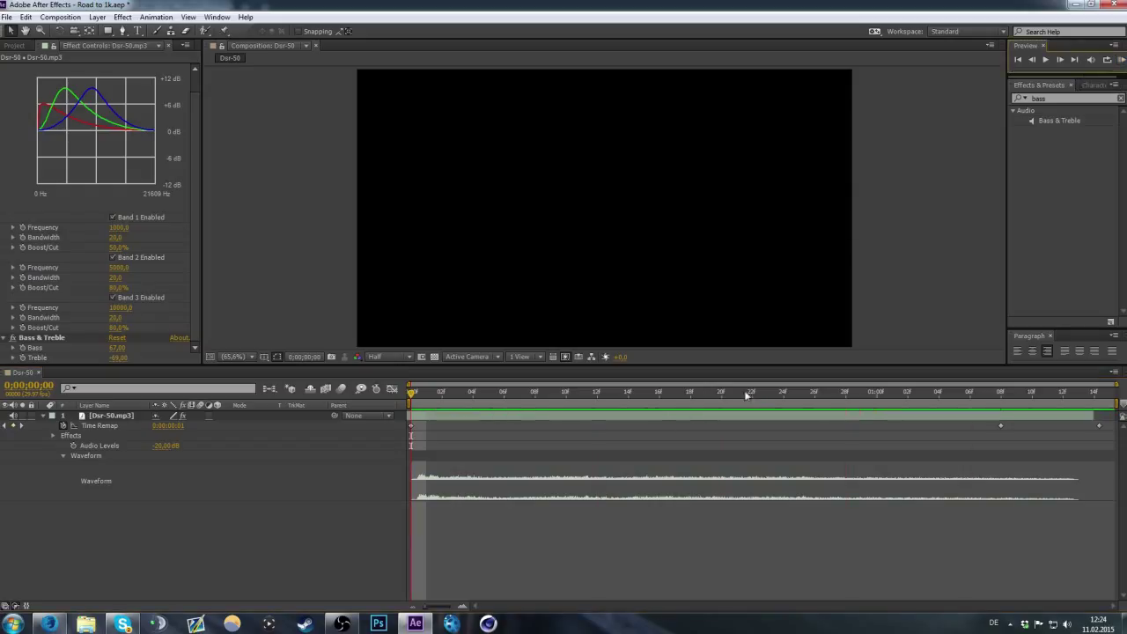
{"action": "left_click_drag", "start_coordinate": [745, 395], "coordinate": [737, 395]}
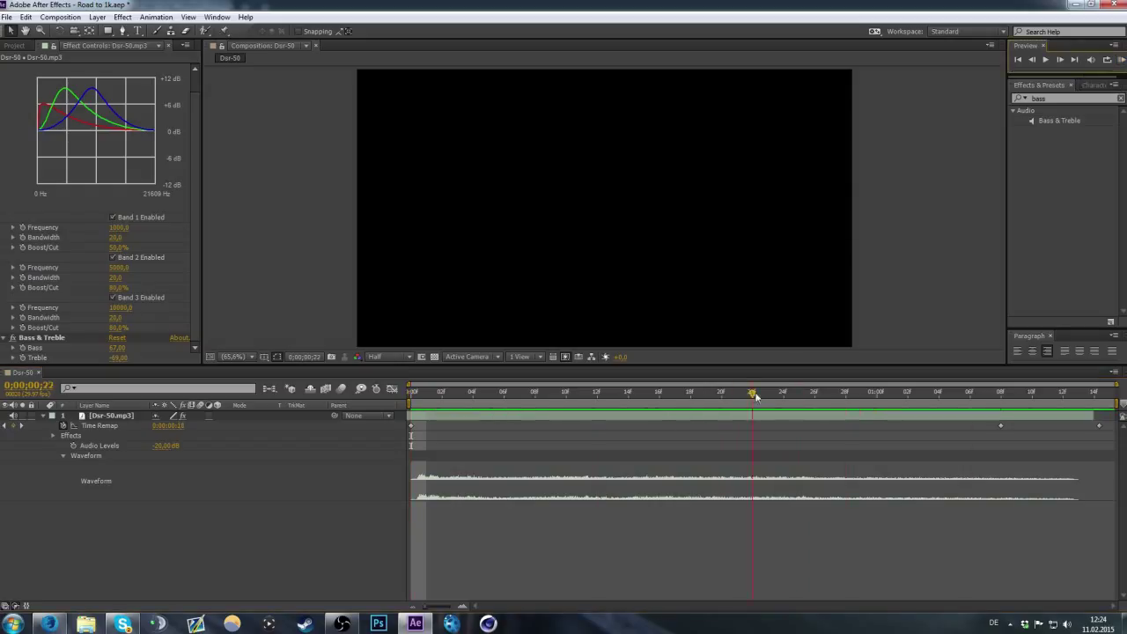
{"action": "left_click", "coordinate": [73, 445]}
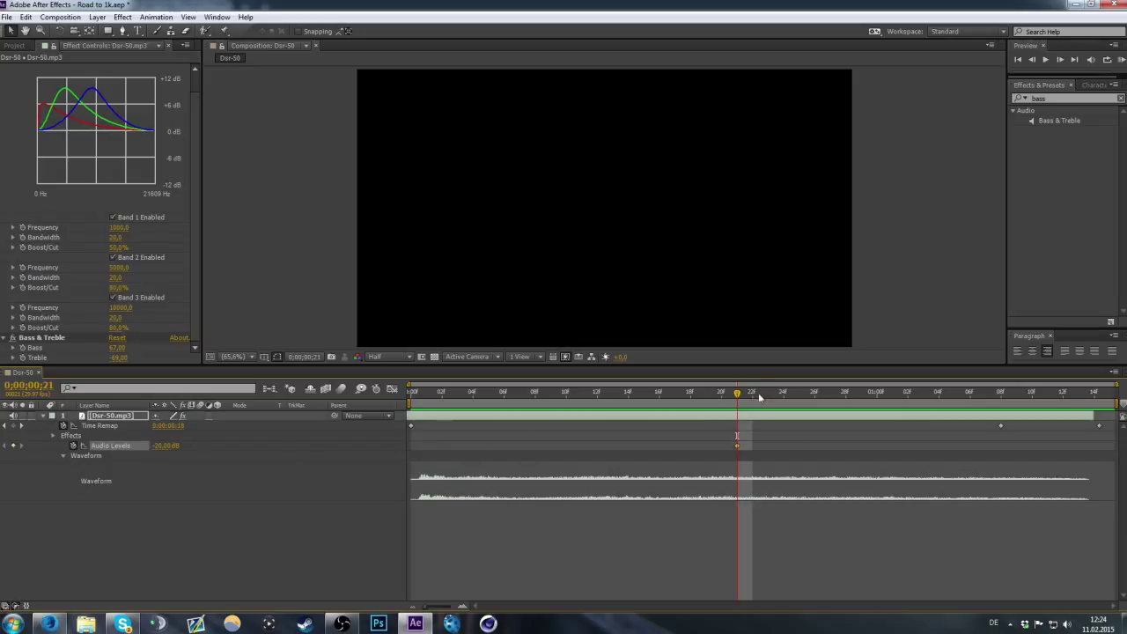
Add a lower Audio Levels keyframe at 1;04 so the sound fades down
{"action": "left_click", "coordinate": [786, 394]}
{"action": "left_click_drag", "start_coordinate": [789, 396], "coordinate": [737, 397]}
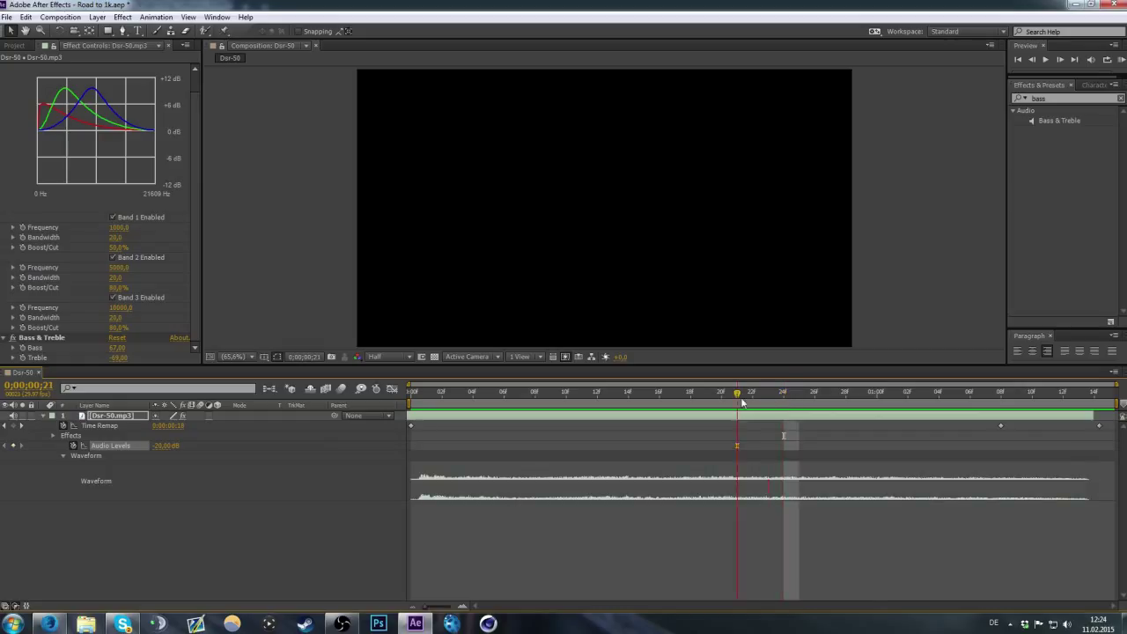
{"action": "right_click", "coordinate": [737, 445]}
{"action": "mouse_move", "coordinate": [786, 593]}
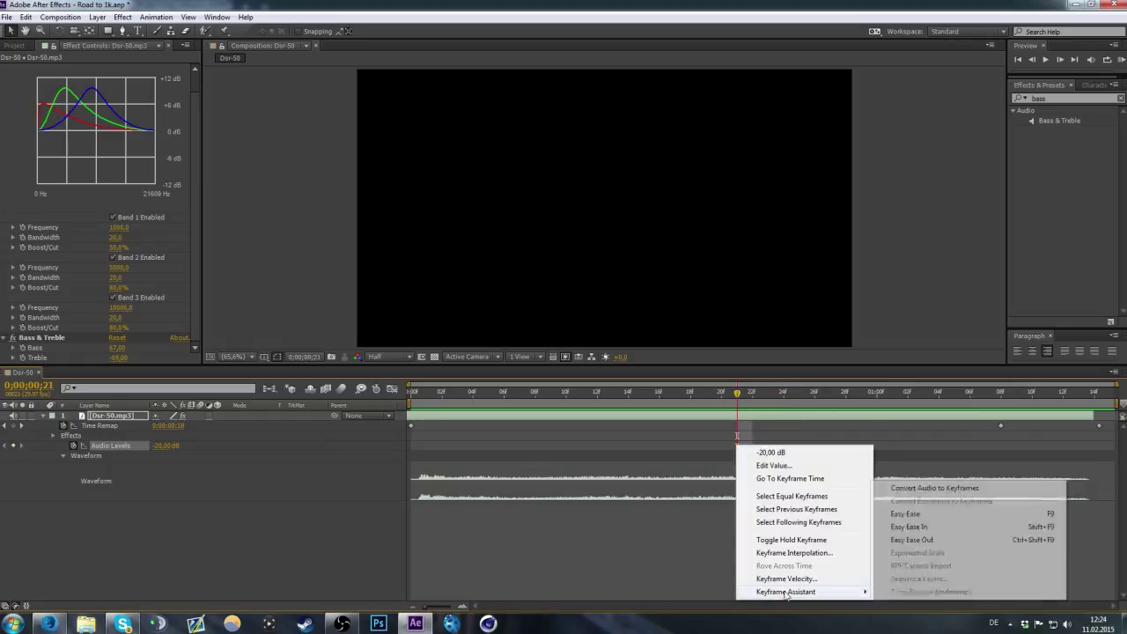
{"action": "left_click_drag", "start_coordinate": [783, 393], "coordinate": [940, 394]}
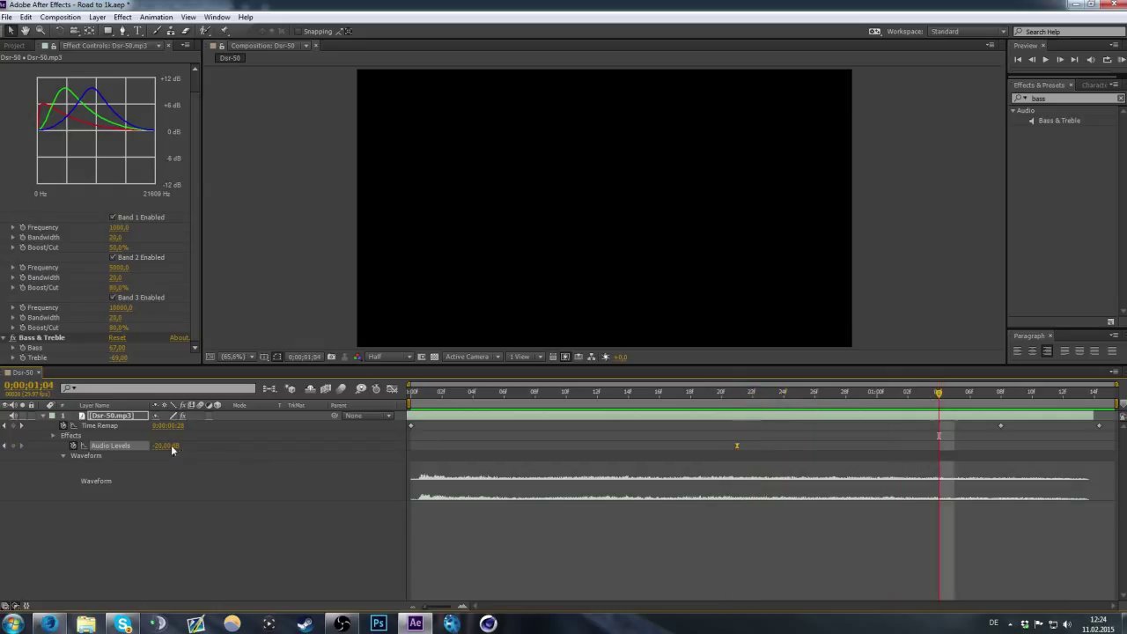
{"action": "left_click_drag", "start_coordinate": [91, 446], "coordinate": [55, 446]}
Nudge the first Audio Levels keyframe earlier, preview the fade, and go to frame 28
{"action": "left_click_drag", "start_coordinate": [790, 389], "coordinate": [410, 389]}
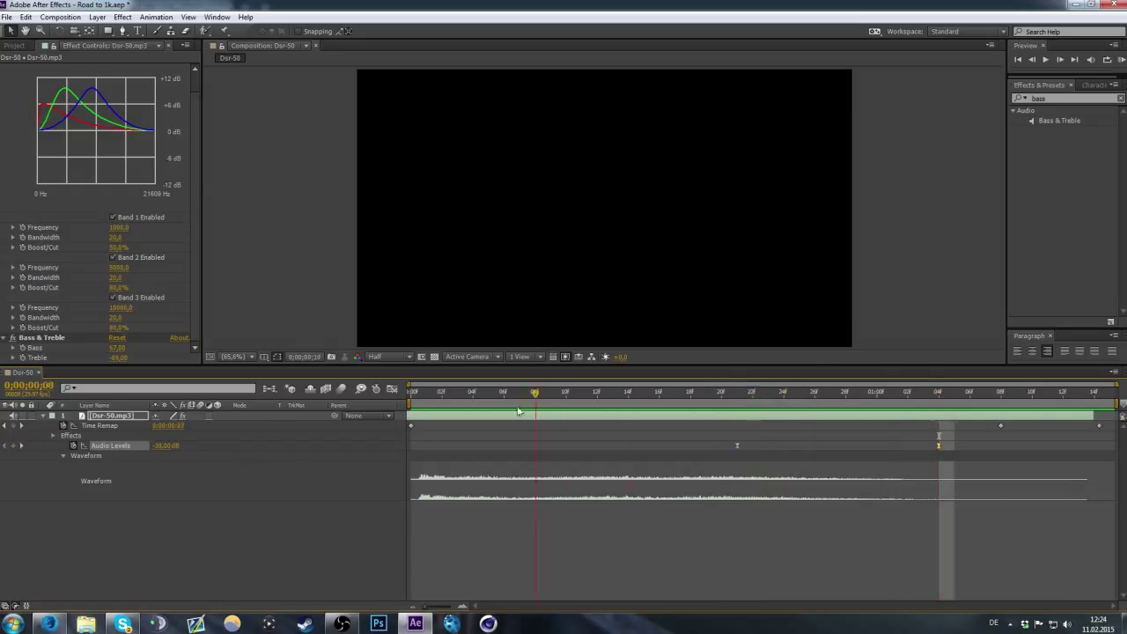
{"action": "left_click", "coordinate": [1120, 60]}
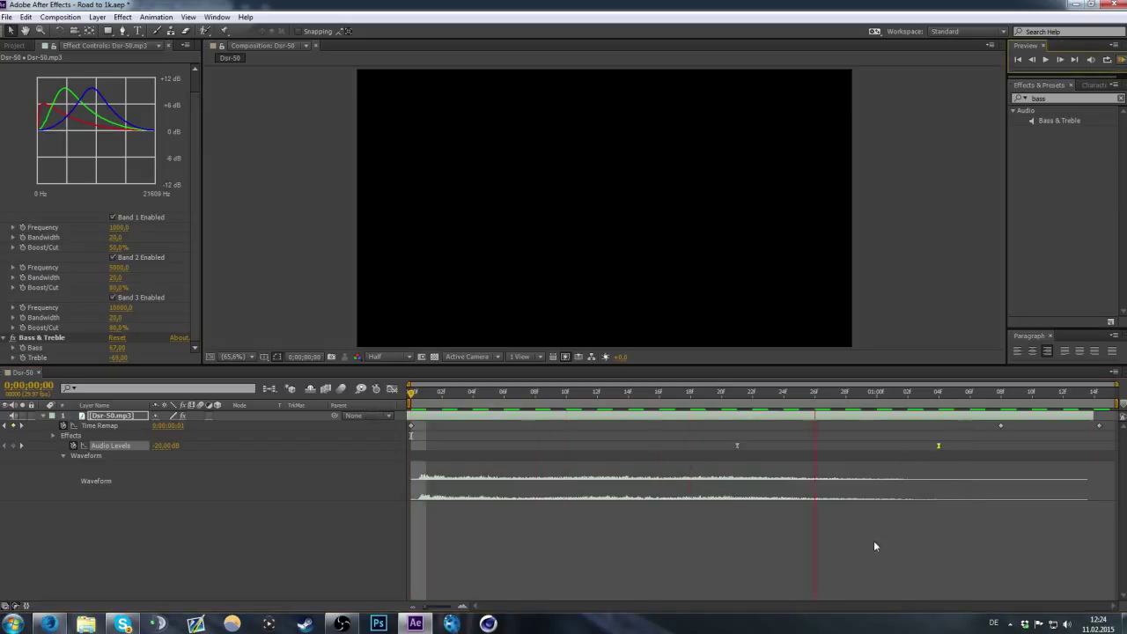
{"action": "left_click_drag", "start_coordinate": [736, 445], "coordinate": [719, 446]}
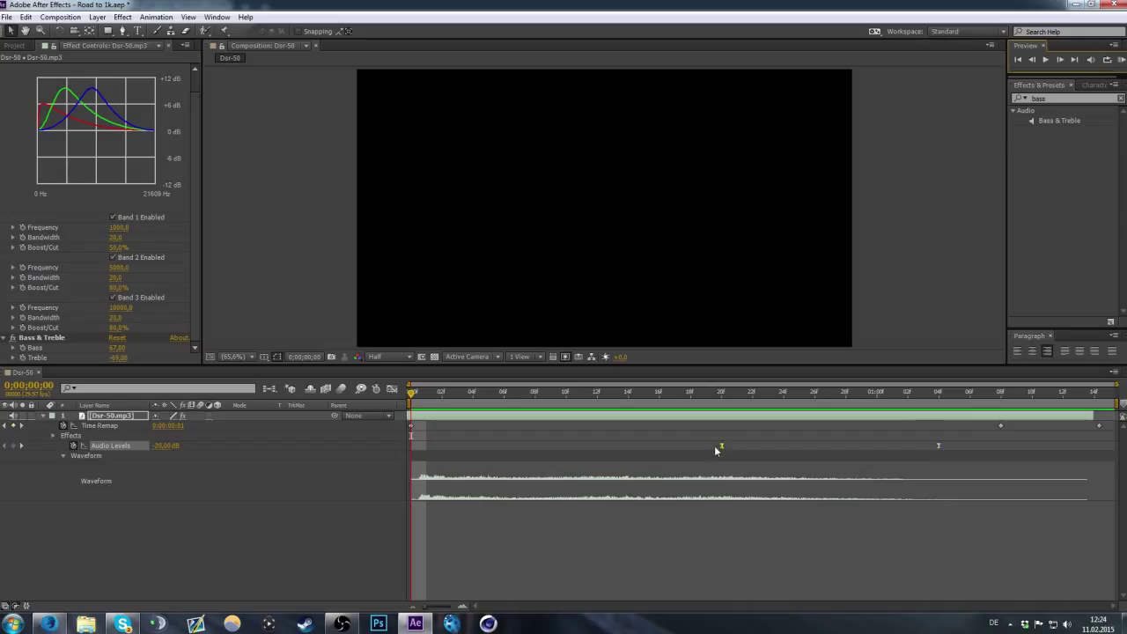
{"action": "left_click", "coordinate": [1120, 60]}
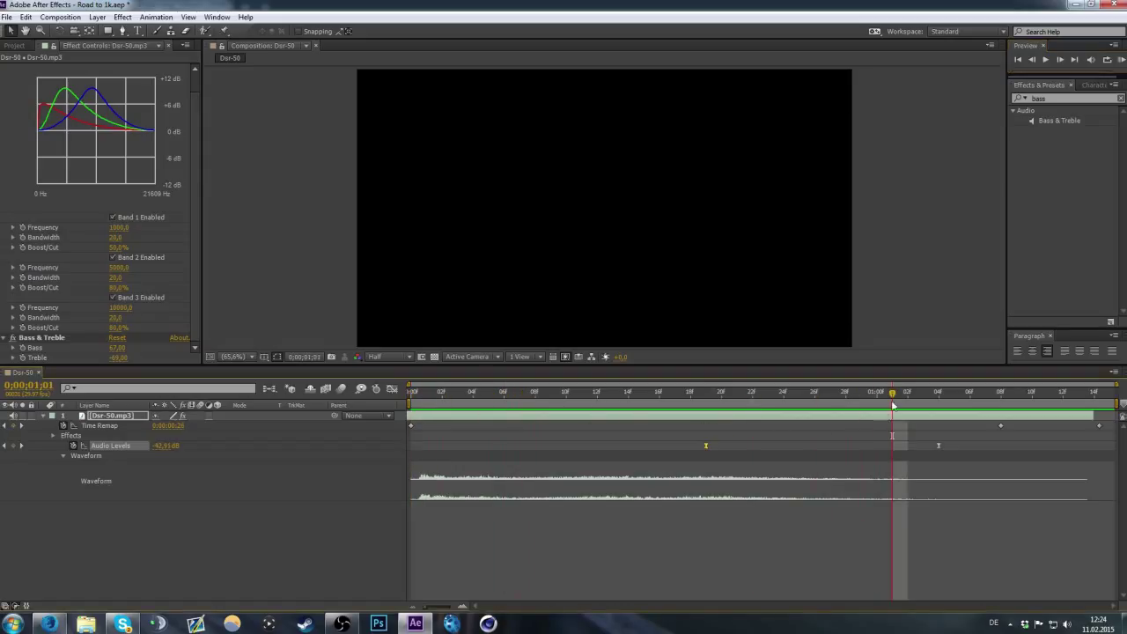
{"action": "left_click_drag", "start_coordinate": [892, 392], "coordinate": [846, 393]}
End the work area at frame 28, trim the comp to it, and preview from the start
{"action": "key", "text": "n"}
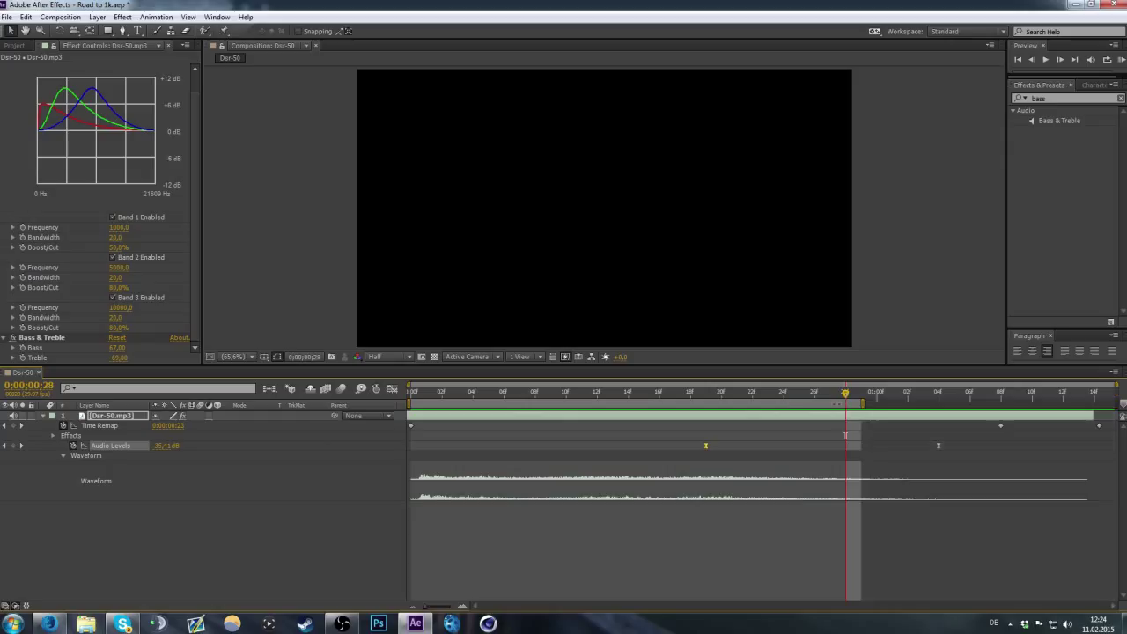
{"action": "right_click", "coordinate": [781, 398]}
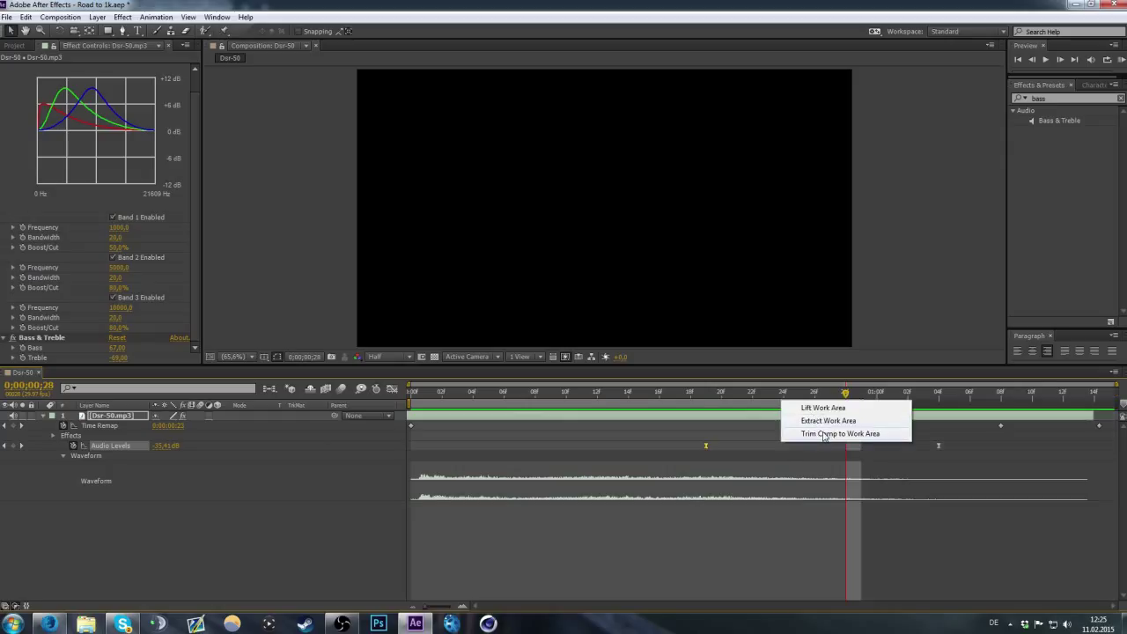
{"action": "left_click", "coordinate": [824, 435]}
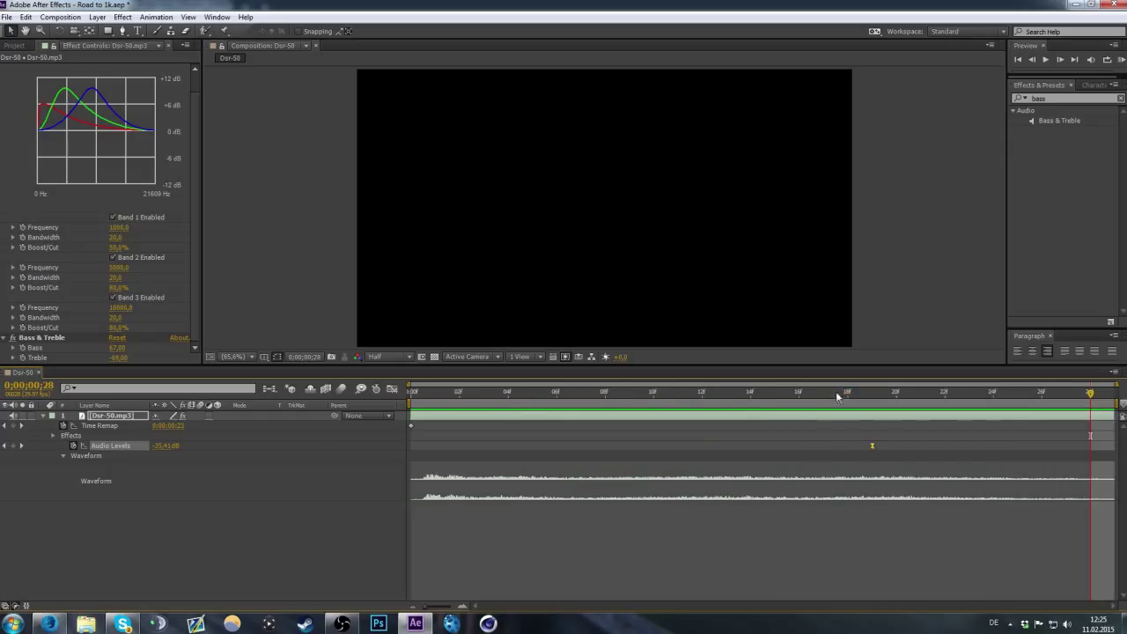
{"action": "key", "text": "Home"}
{"action": "left_click", "coordinate": [1120, 60]}
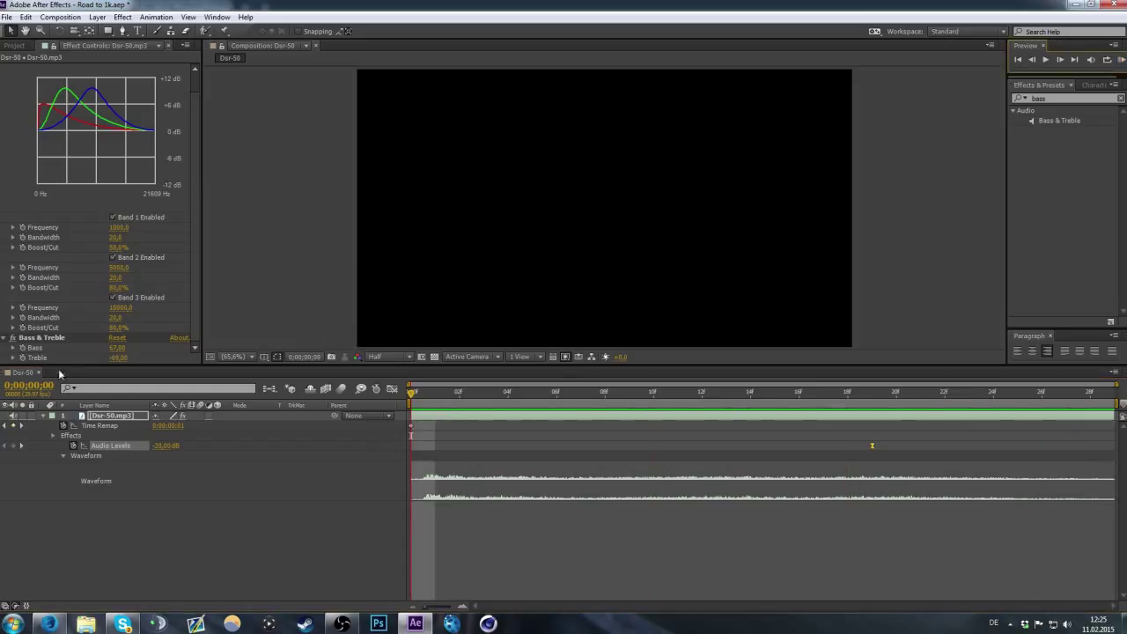
Import the MW3 Privat Fun clip into the Project panel via a Start-menu search for mw3
{"action": "left_click", "coordinate": [19, 55]}
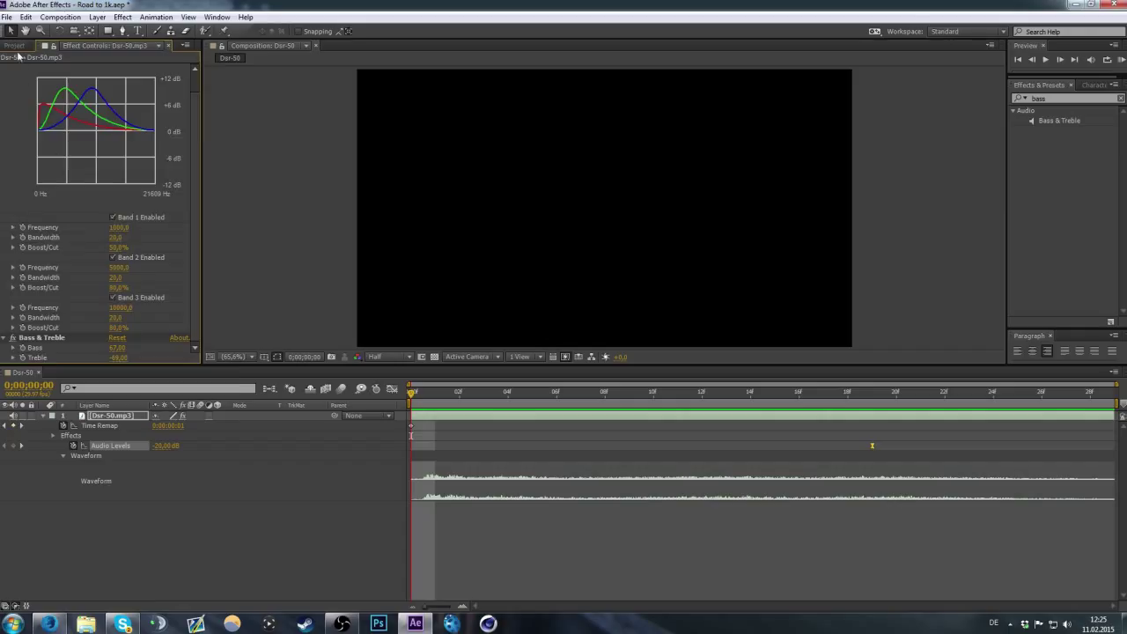
{"action": "left_click", "coordinate": [16, 44]}
{"action": "left_click", "coordinate": [14, 623]}
{"action": "type", "text": "mw"}
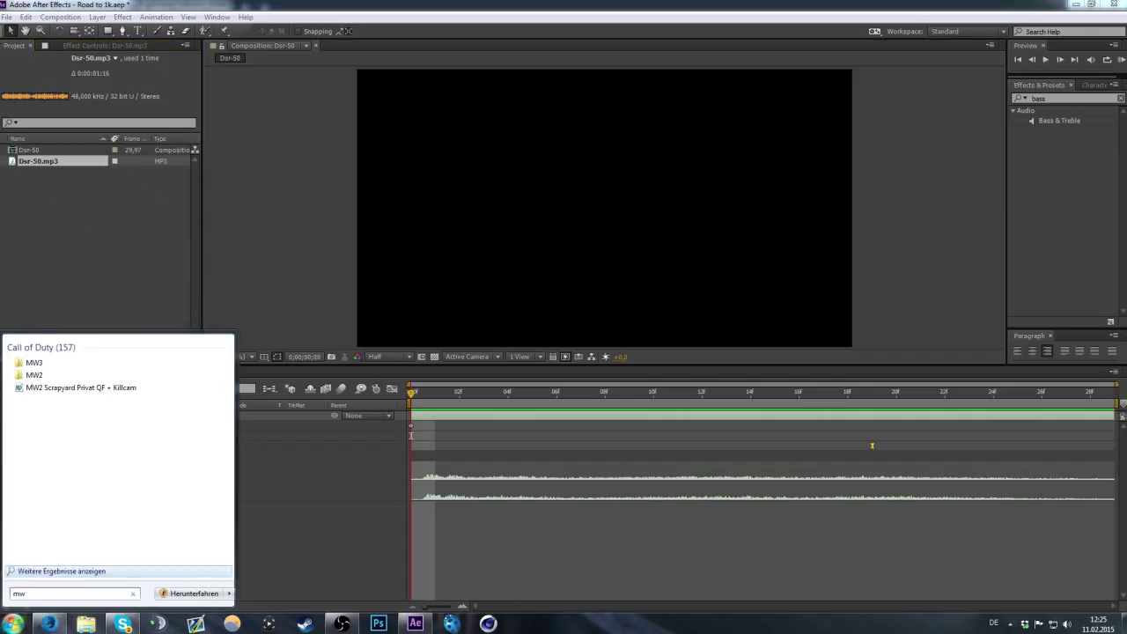
{"action": "type", "text": "3"}
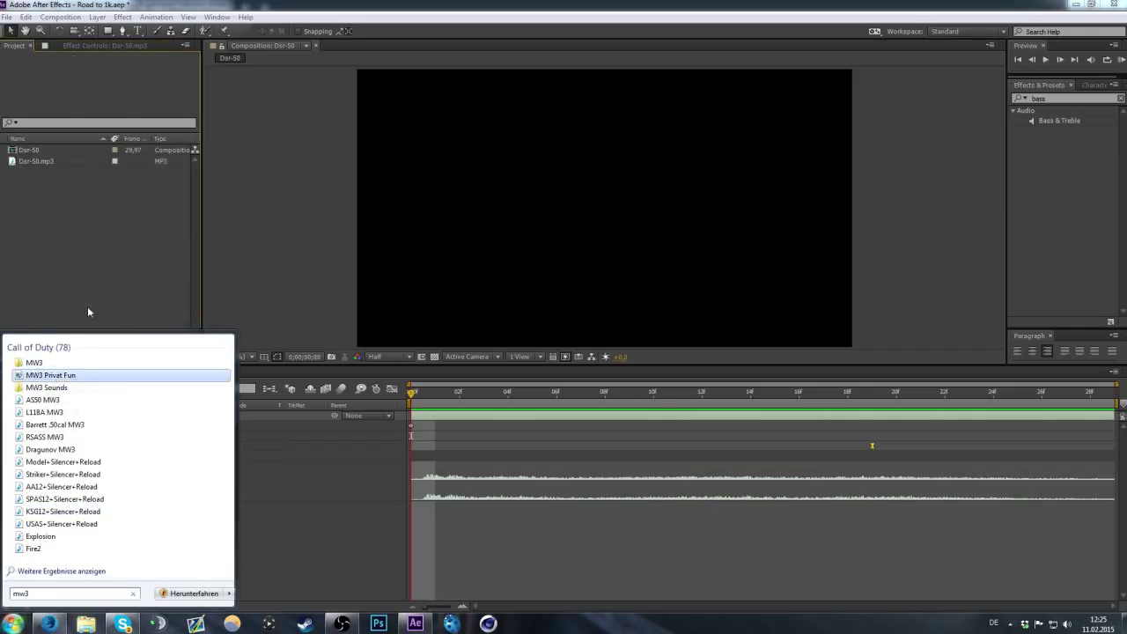
{"action": "mouse_move", "coordinate": [61, 376]}
{"action": "left_mouse_down"}
{"action": "mouse_move", "coordinate": [66, 176]}
{"action": "mouse_move", "coordinate": [42, 357]}
{"action": "left_mouse_up"}
Open the MW3 Privat Fun comp and set the time to 0;00;03;17
{"action": "left_click", "coordinate": [451, 393]}
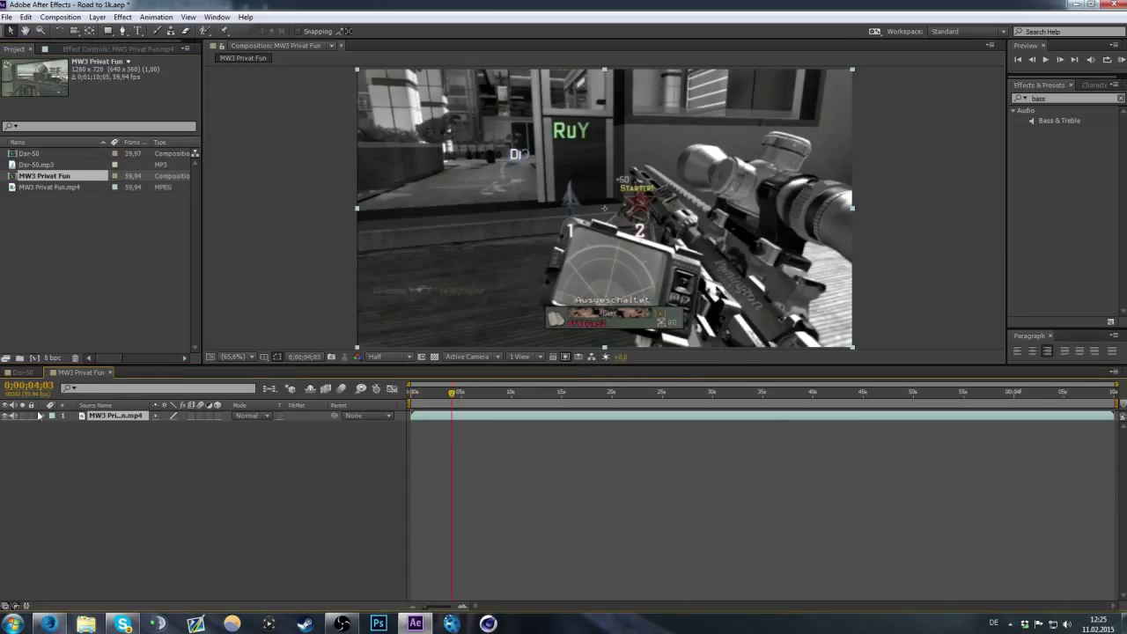
{"action": "left_click", "coordinate": [22, 372]}
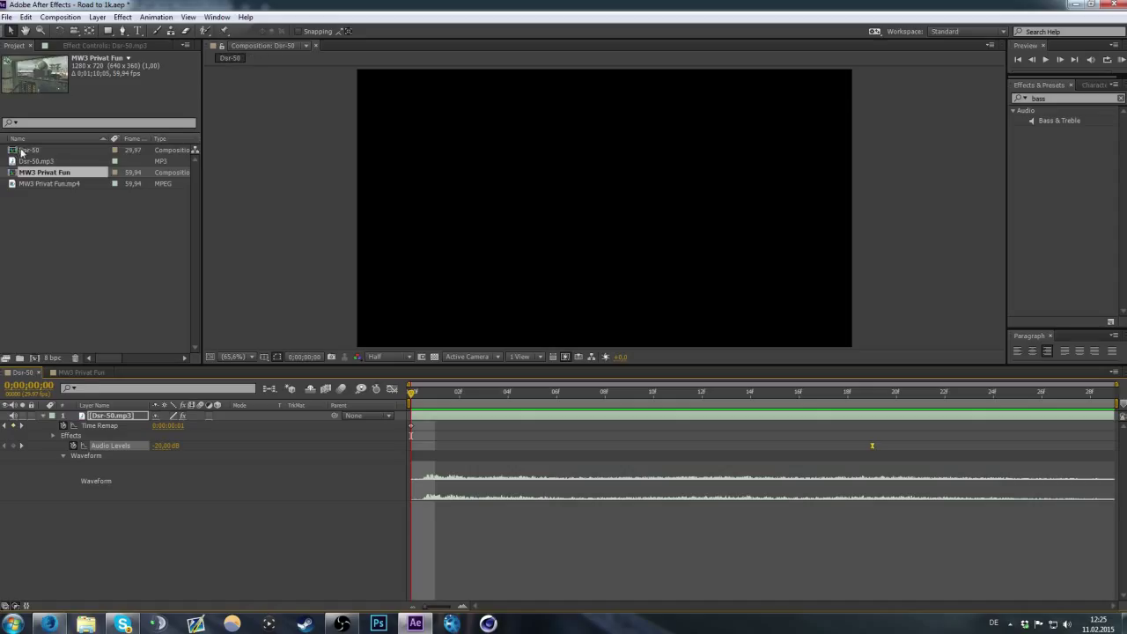
{"action": "left_click", "coordinate": [23, 151]}
{"action": "left_click", "coordinate": [81, 372]}
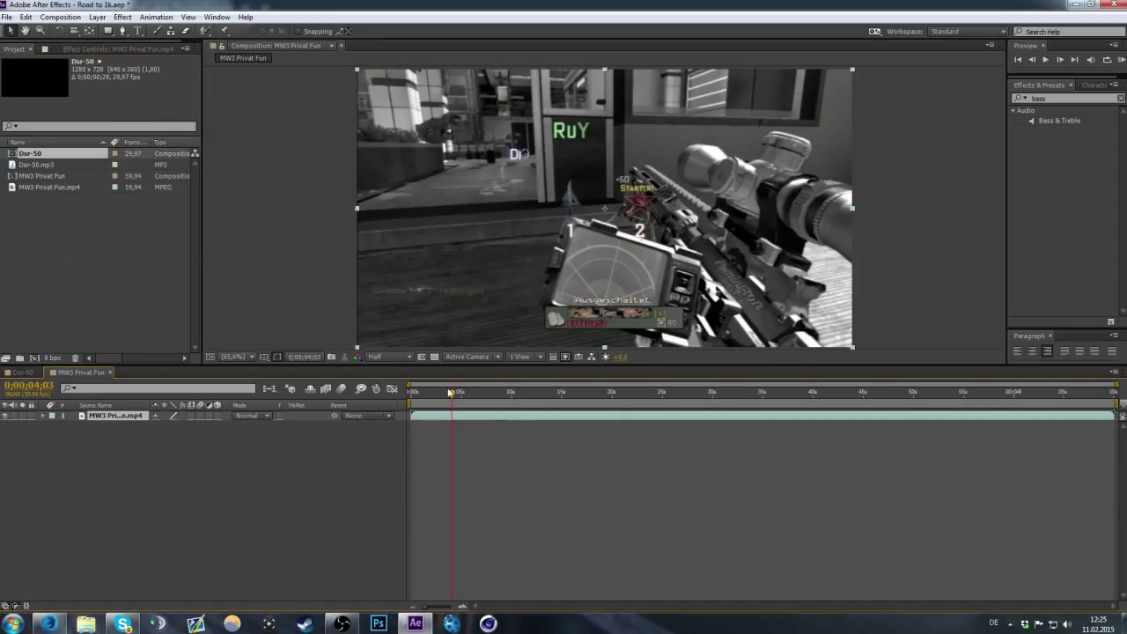
{"action": "left_click_drag", "start_coordinate": [450, 392], "coordinate": [444, 393]}
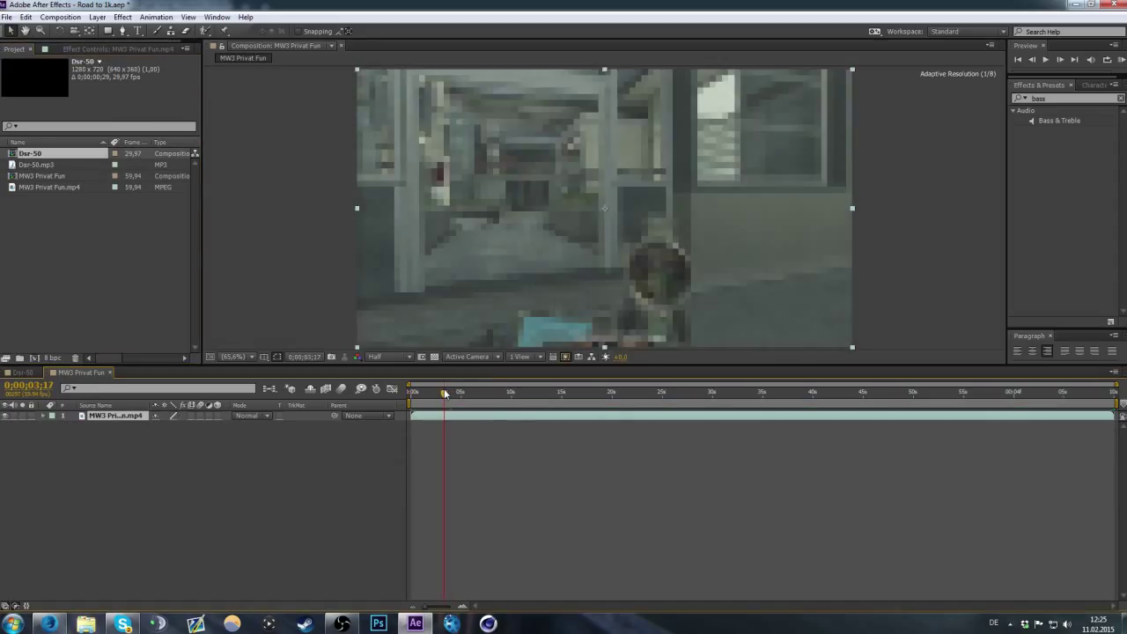
Add Dsr-50 as a layer in the MW3 Privat Fun timeline and zoom to 0;00;02;30
{"action": "left_click_drag", "start_coordinate": [37, 158], "coordinate": [442, 429]}
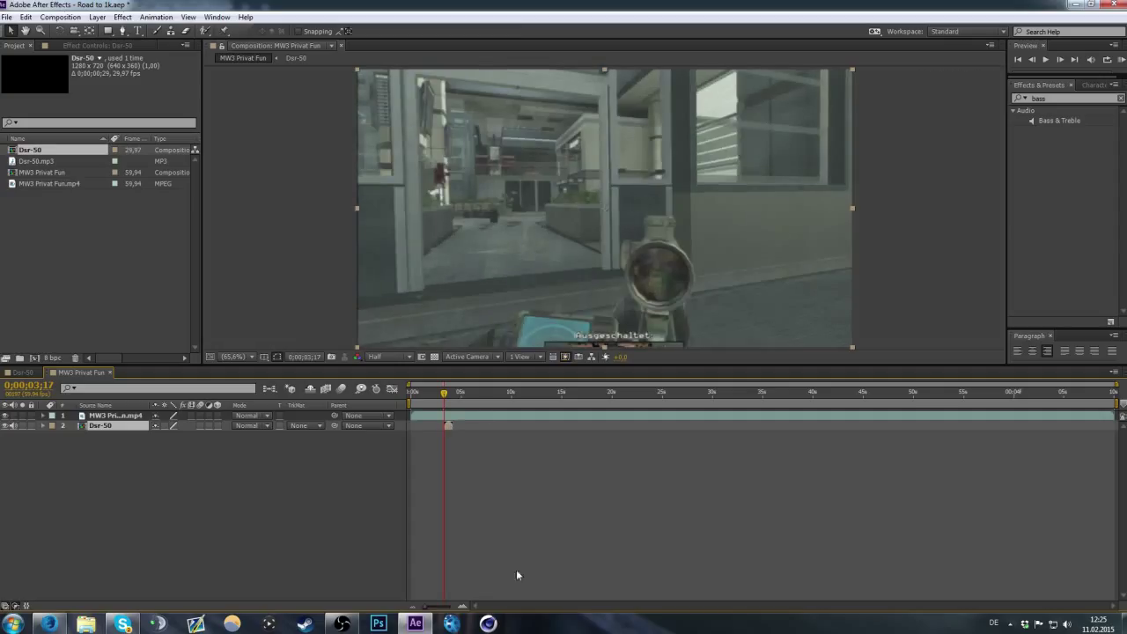
{"action": "left_click", "coordinate": [462, 606]}
{"action": "left_click", "coordinate": [435, 393]}
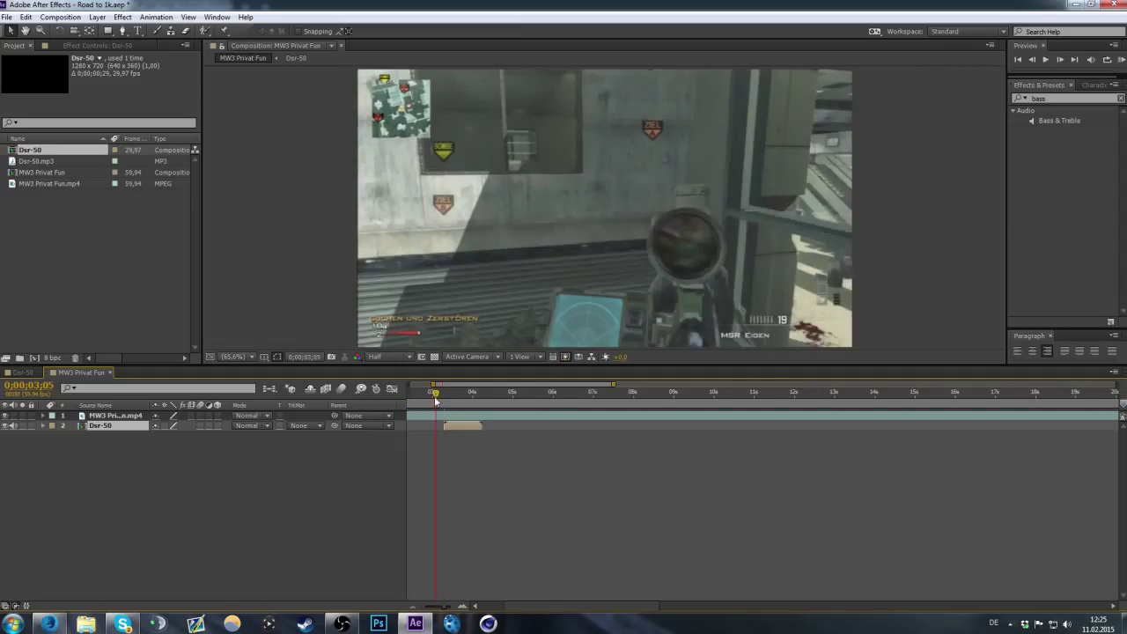
{"action": "left_click", "coordinate": [412, 394]}
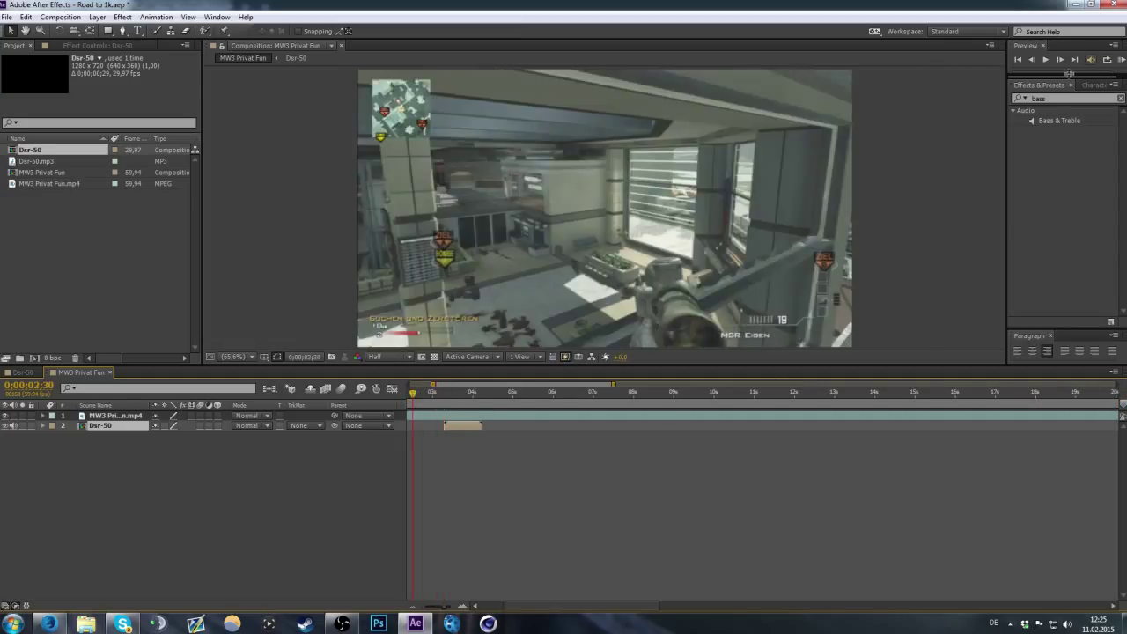
Preview the gameplay with the sound effect, then return to the Dsr-50 comp
{"action": "left_click", "coordinate": [1121, 59]}
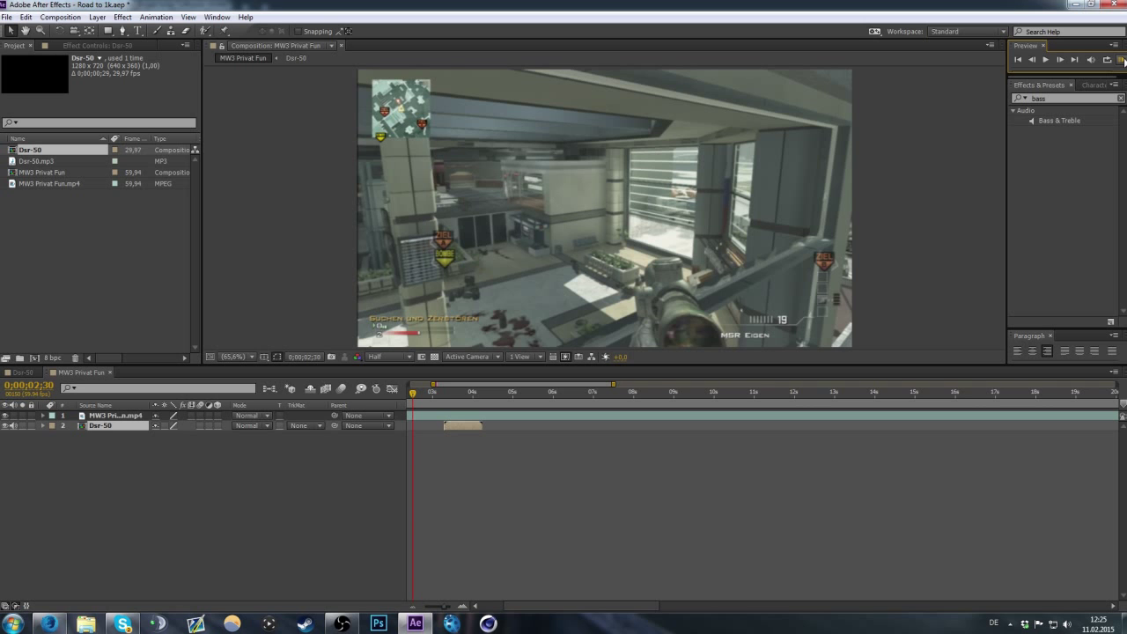
{"action": "left_click", "coordinate": [1123, 59]}
{"action": "left_click", "coordinate": [22, 372]}
{"action": "mouse_move", "coordinate": [587, 395]}
{"action": "left_mouse_down"}
{"action": "mouse_move", "coordinate": [675, 407]}
{"action": "mouse_move", "coordinate": [652, 396]}
{"action": "left_mouse_up"}
Review the Parametric EQ, Bass & Treble and Time Remap settings on Dsr-50.mp3
{"action": "left_click", "coordinate": [555, 418]}
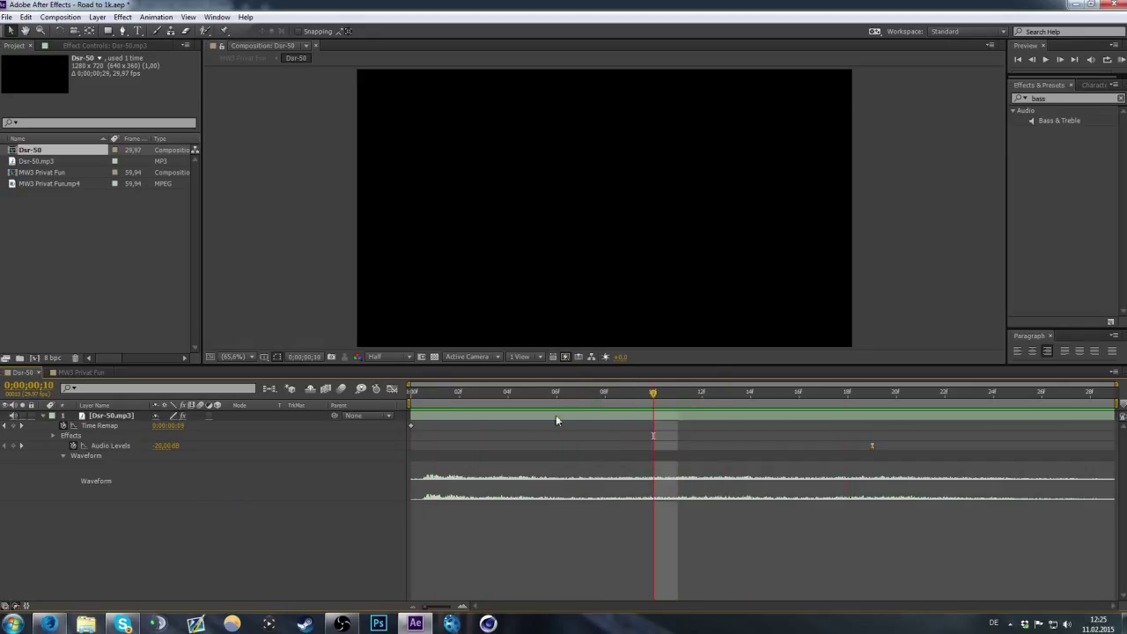
{"action": "left_click", "coordinate": [82, 45]}
{"action": "left_click", "coordinate": [42, 70]}
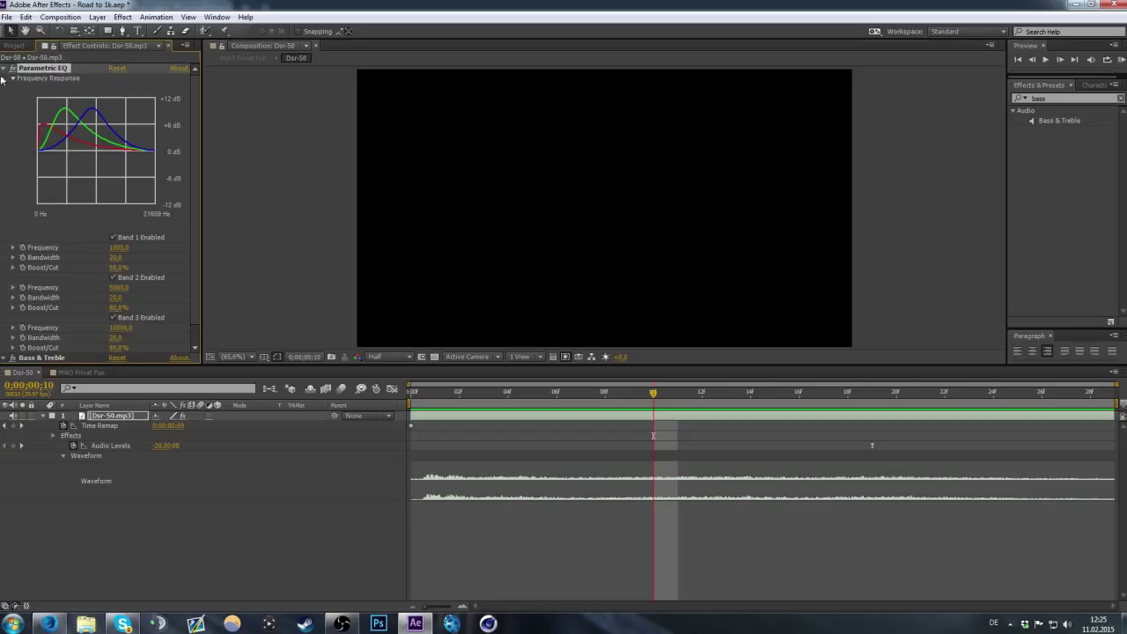
{"action": "left_click", "coordinate": [3, 68]}
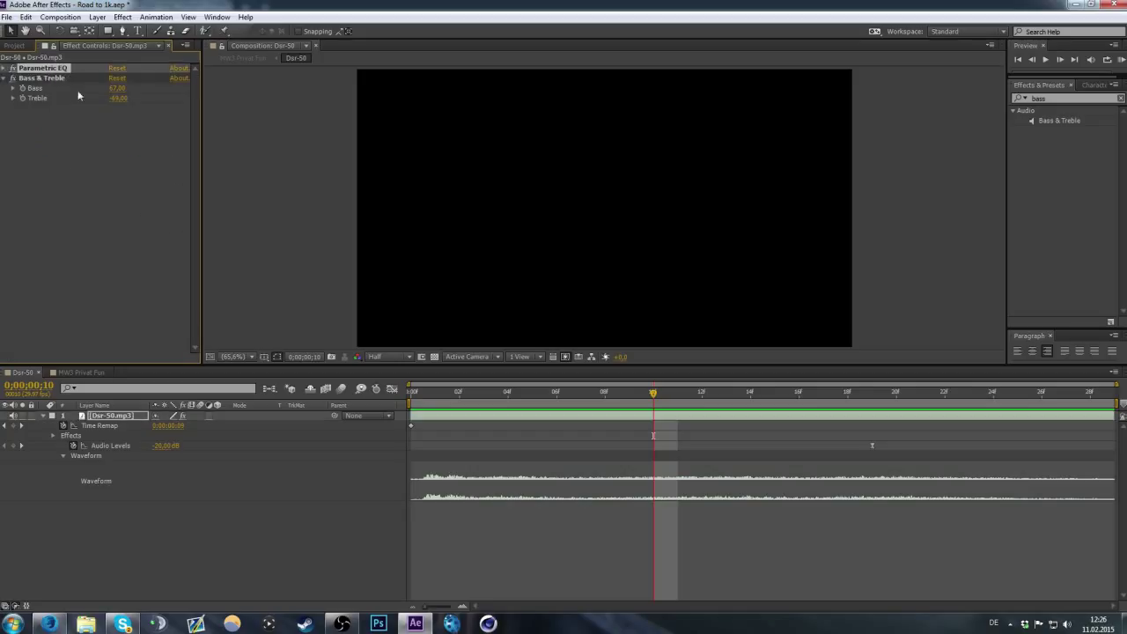
{"action": "left_click", "coordinate": [41, 78]}
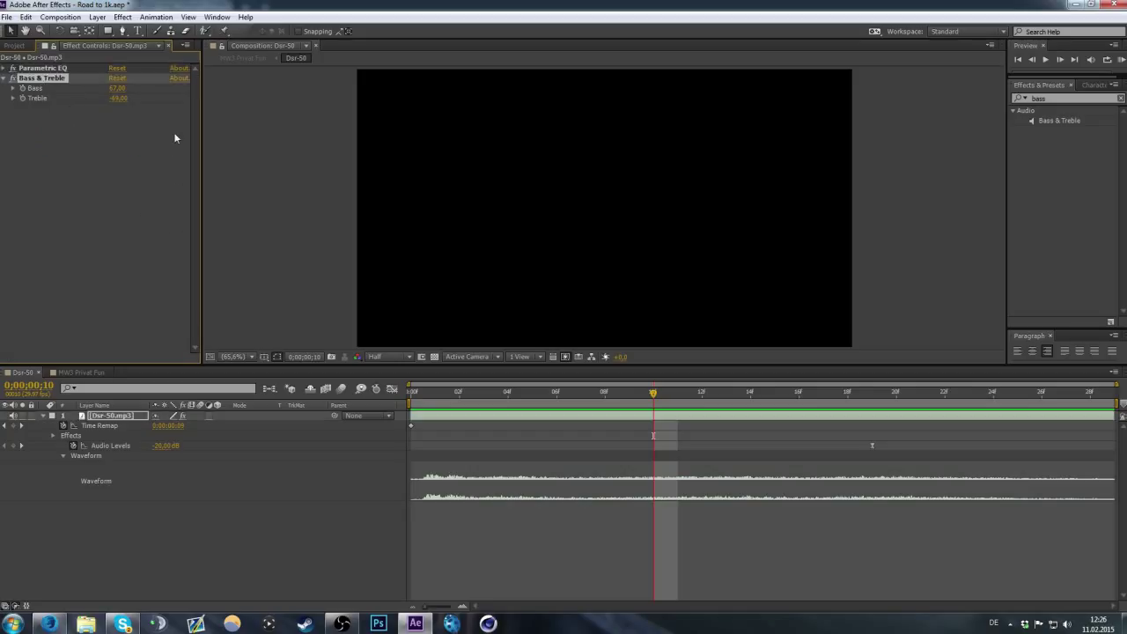
{"action": "left_click", "coordinate": [106, 449]}
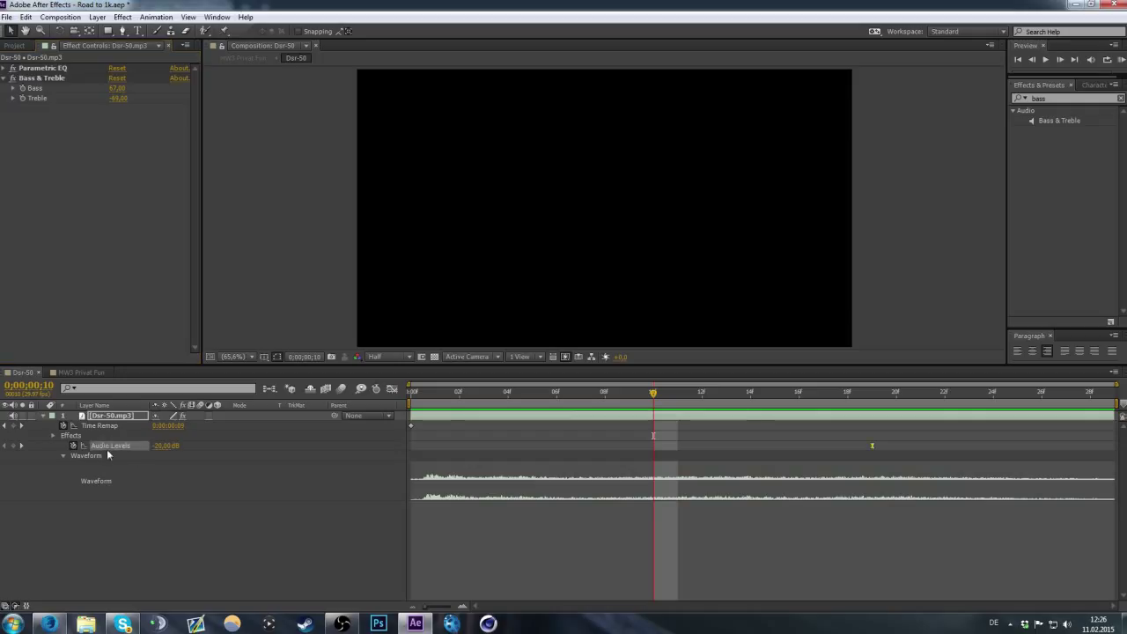
{"action": "left_click", "coordinate": [101, 426]}
Scrub frames 4 and 9 of the sound, return to start, and bring OBS to the front
{"action": "left_click_drag", "start_coordinate": [609, 399], "coordinate": [509, 403]}
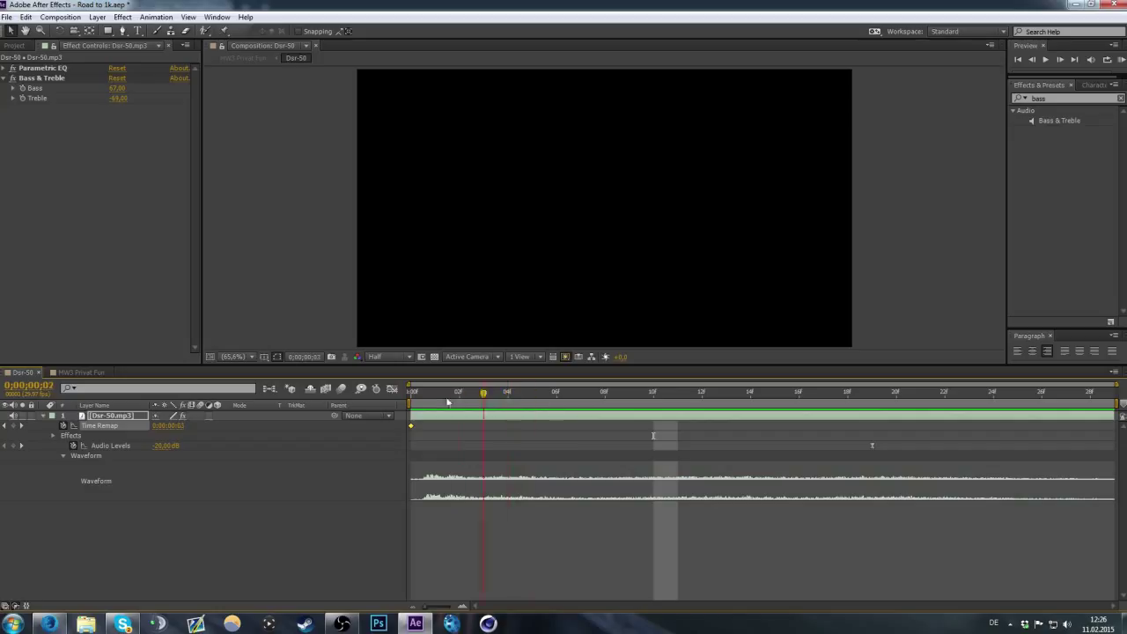
{"action": "left_click_drag", "start_coordinate": [510, 403], "coordinate": [629, 398]}
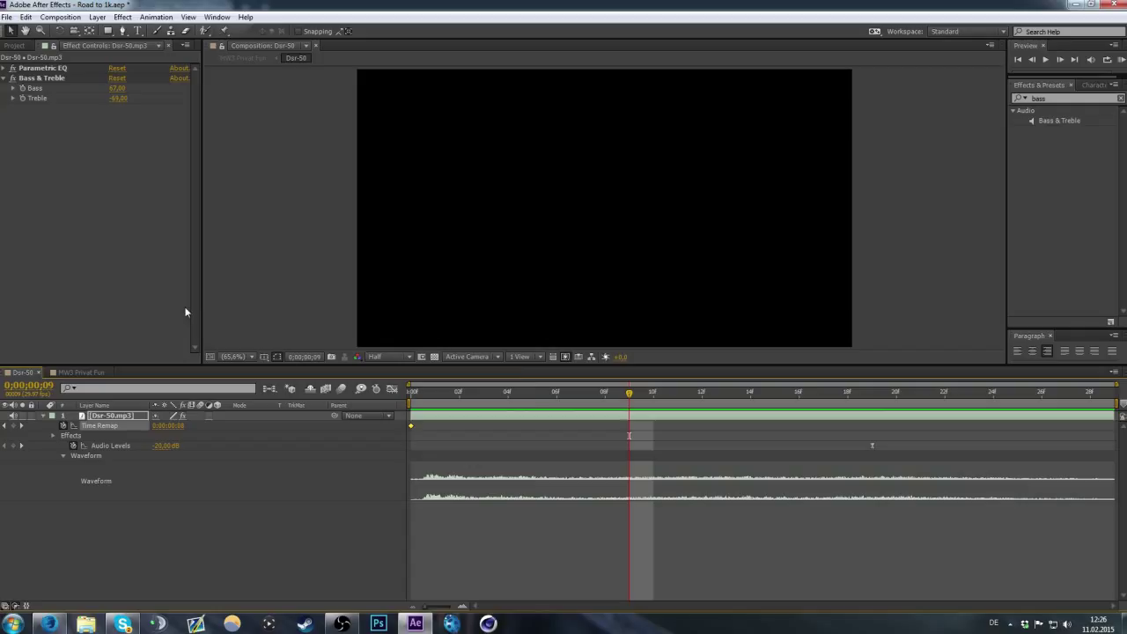
{"action": "left_click_drag", "start_coordinate": [534, 397], "coordinate": [402, 406]}
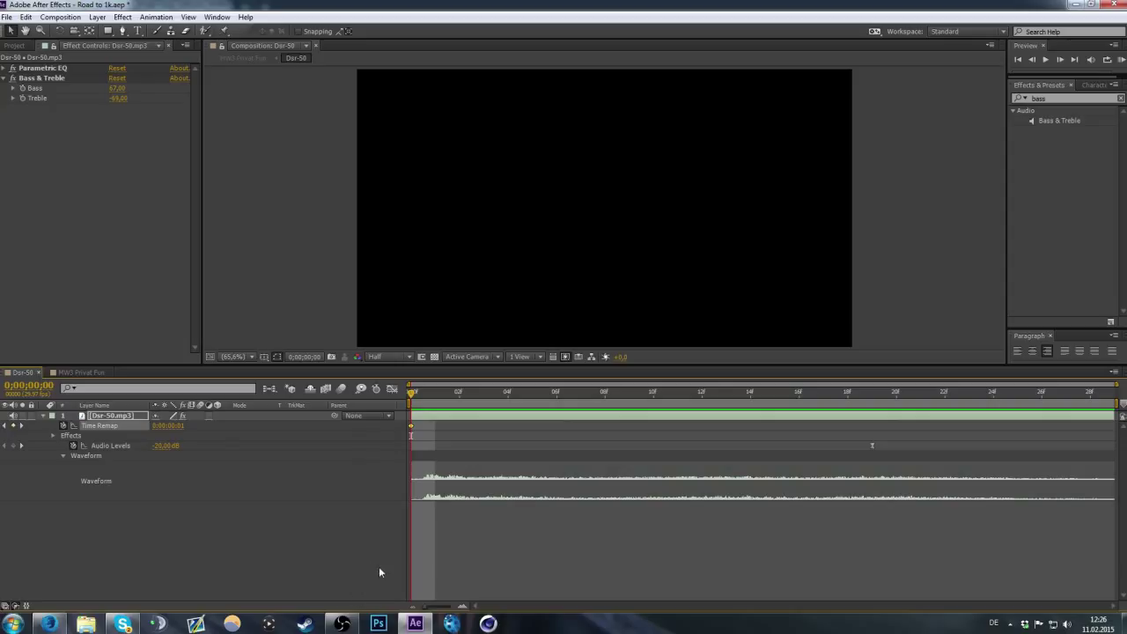
{"action": "mouse_move", "coordinate": [347, 622]}
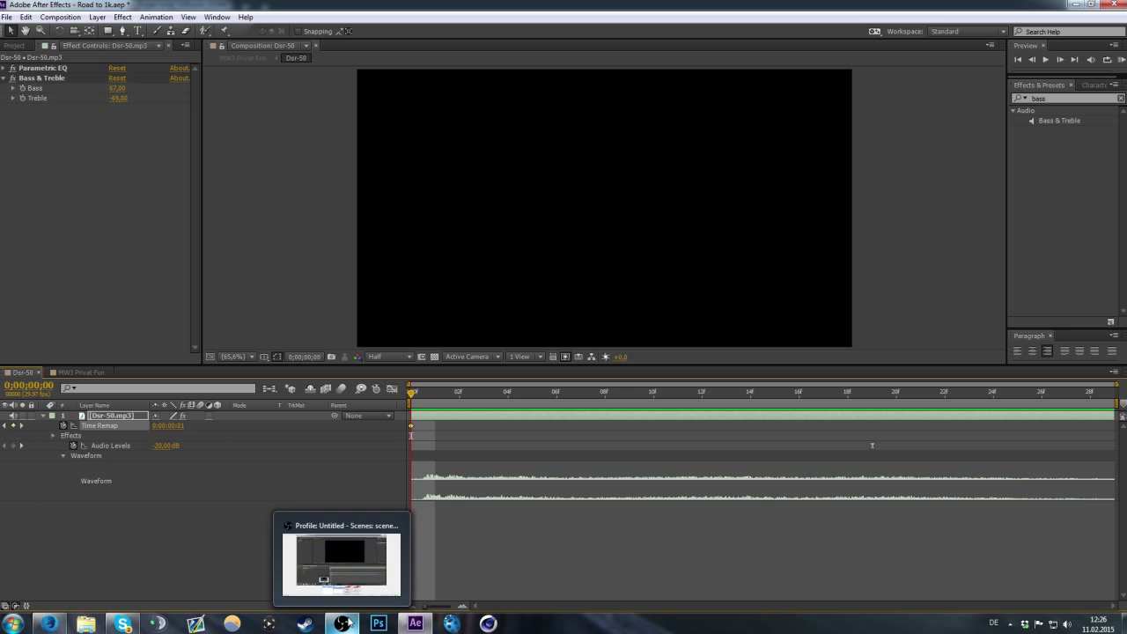
{"action": "left_click", "coordinate": [348, 623]}
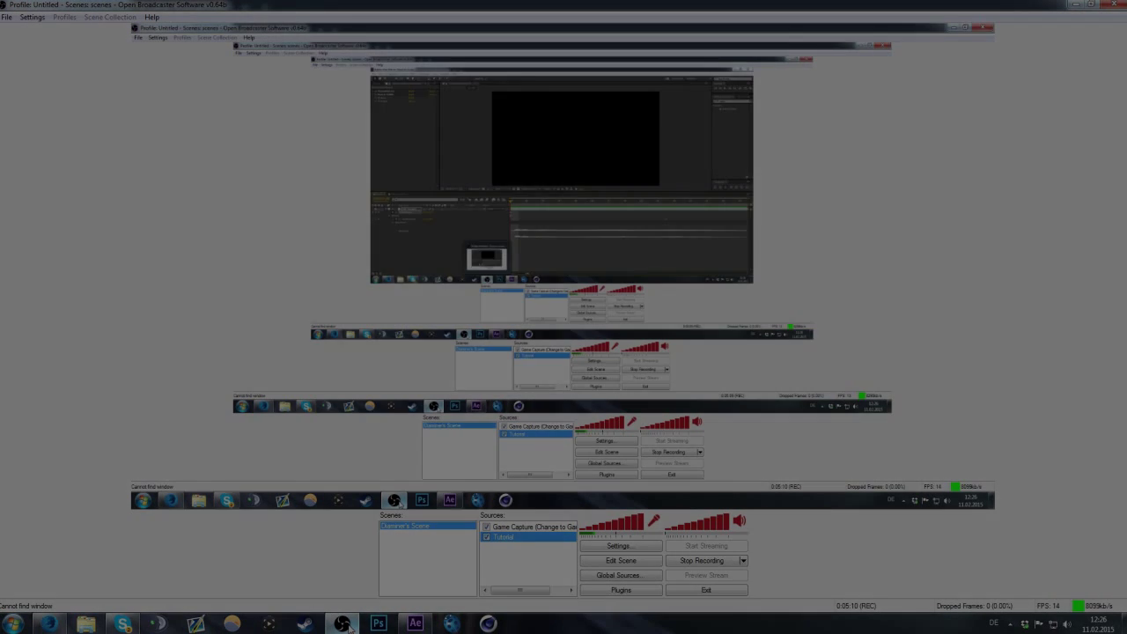